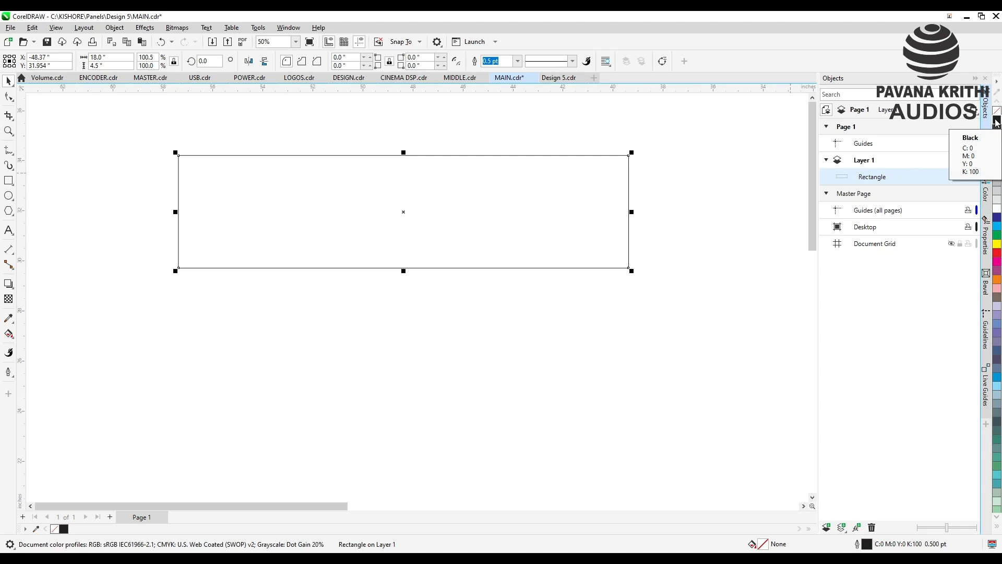
- Fill the large panel rectangle with black and check the finished layout in Design 5.cdr
click(995, 120)
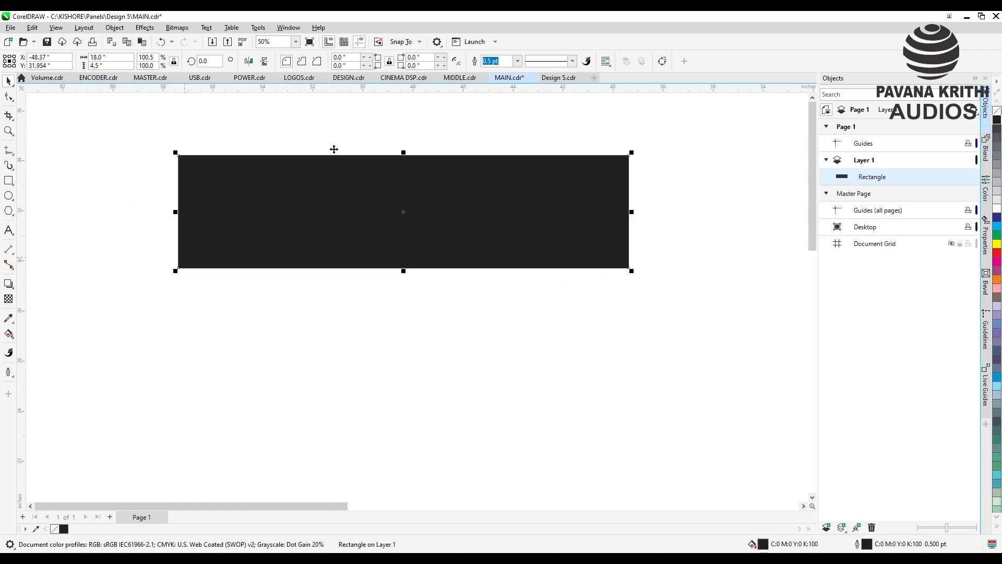
click(558, 77)
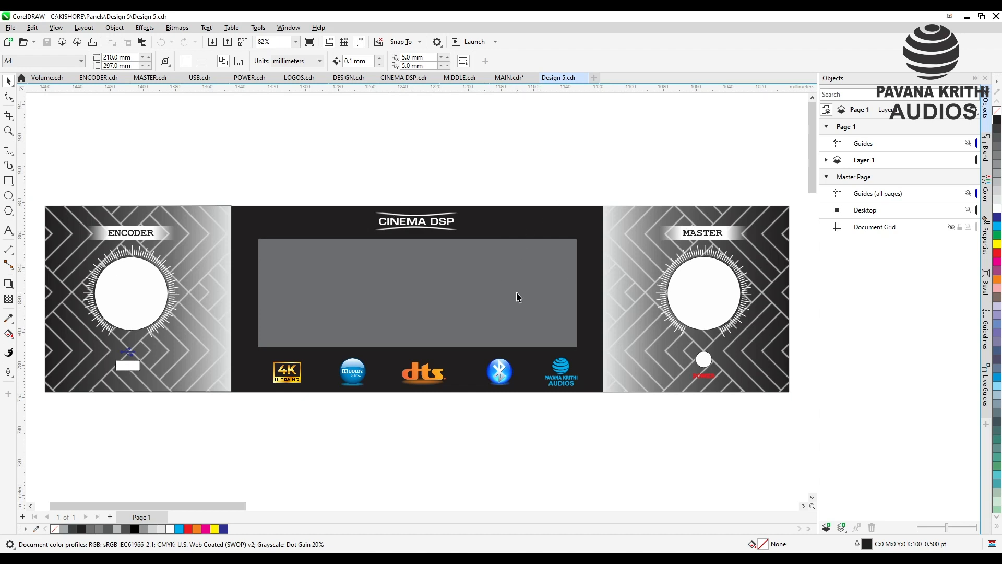
click(509, 77)
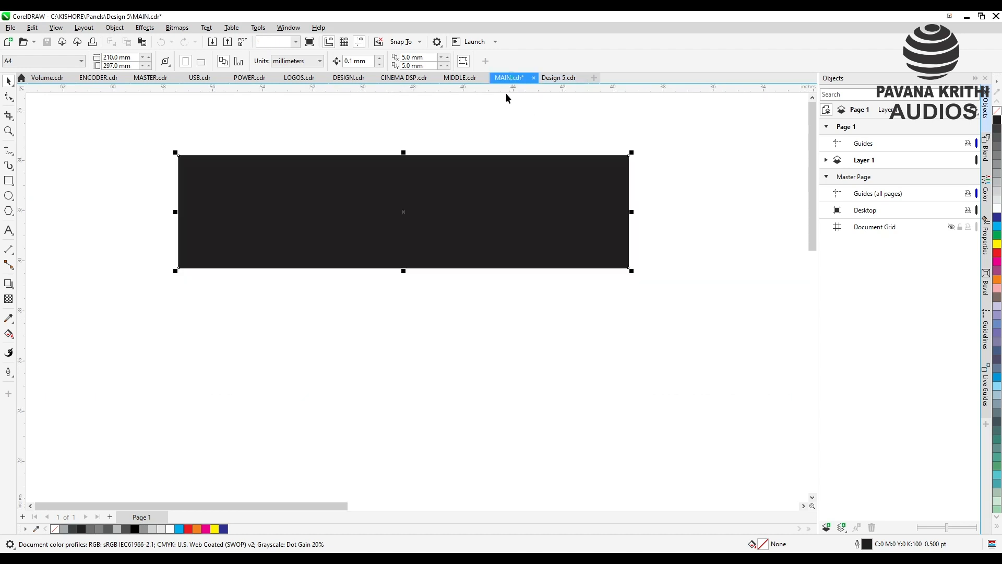
- Copy the grey display rectangle from MIDDLE.cdr and paste it onto the black panel in MAIN.cdr
click(459, 77)
click(326, 260)
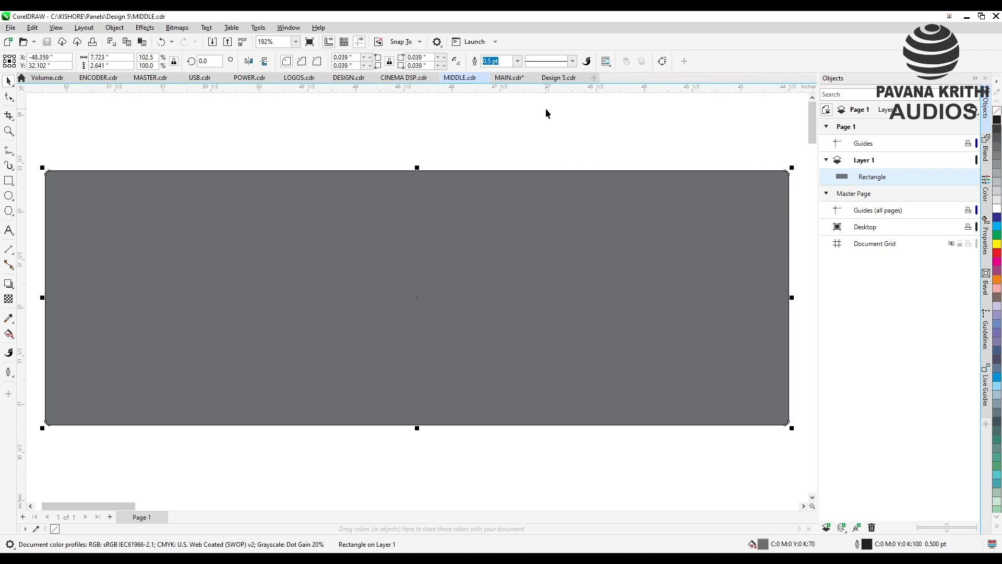
click(516, 77)
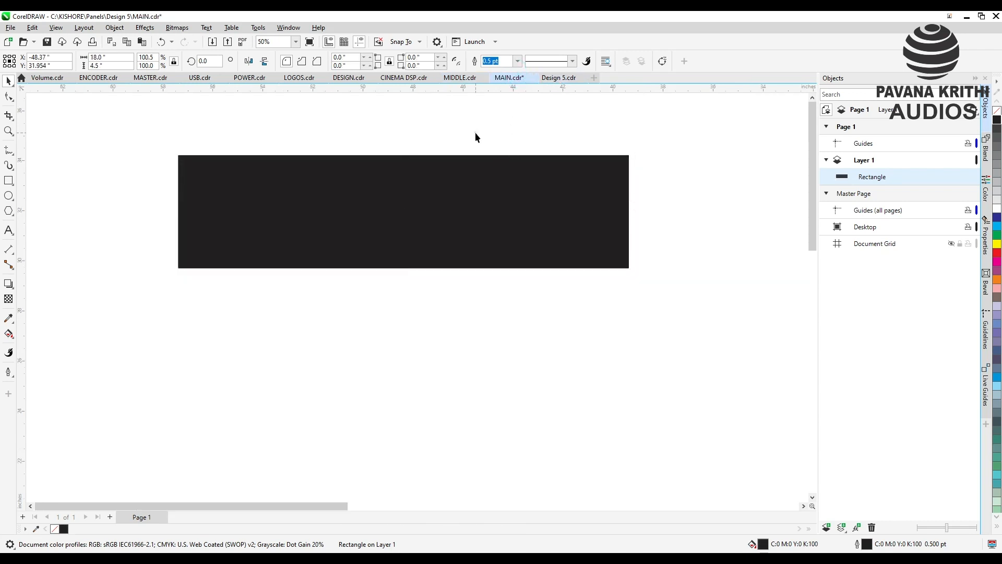
click(476, 134)
key(ctrl+v)
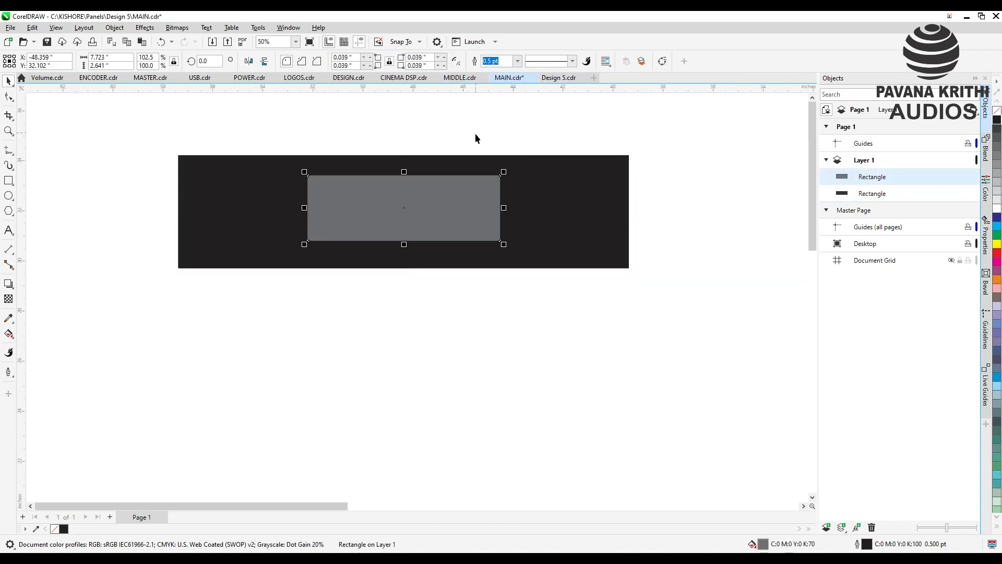
click(573, 376)
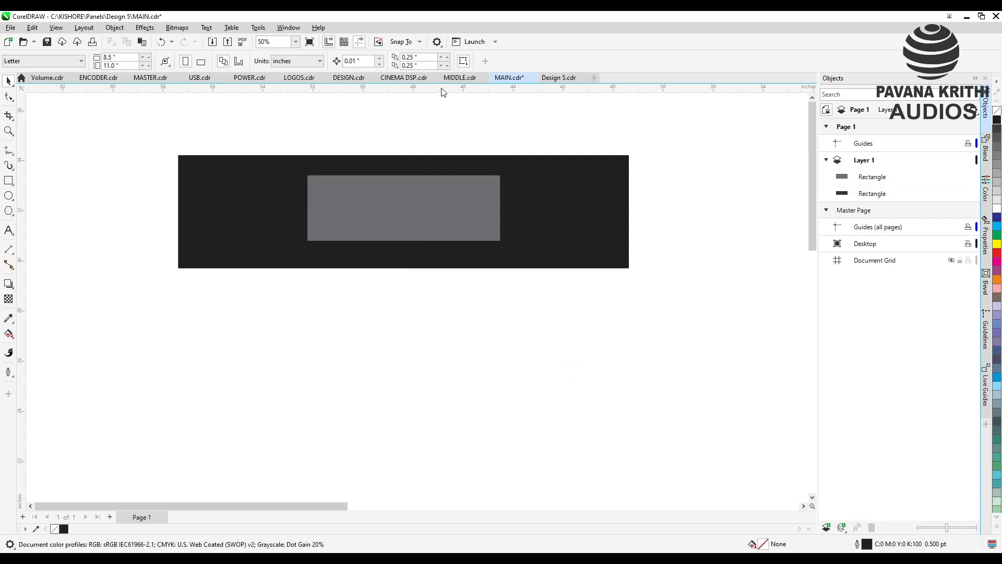
- After checking Design 5.cdr, copy one CINEMA DSP logo group from CINEMA DSP.cdr and paste it into MAIN.cdr
click(558, 78)
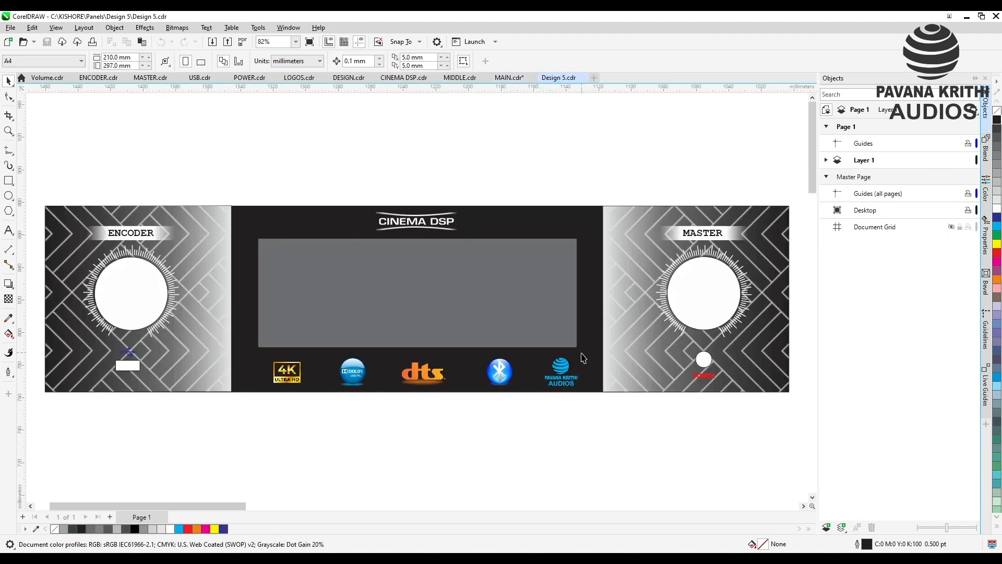
click(415, 78)
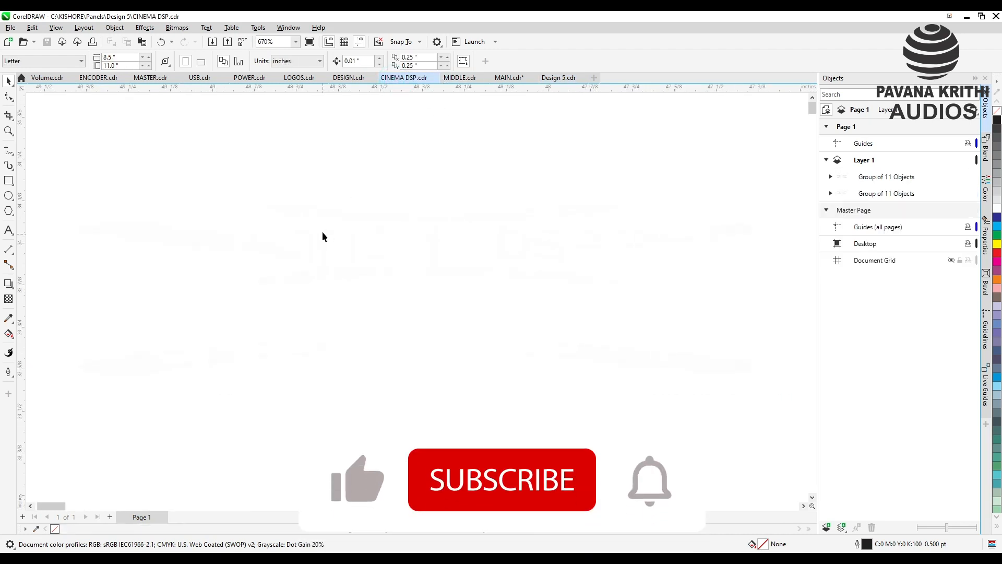
scroll(322, 230, up, 3)
double_click(370, 279)
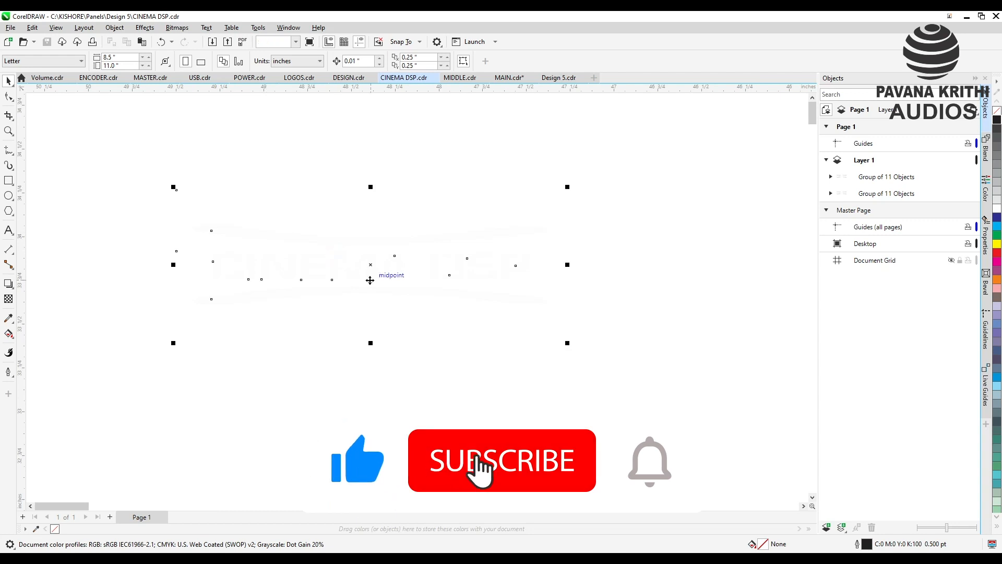
click(633, 188)
click(442, 244)
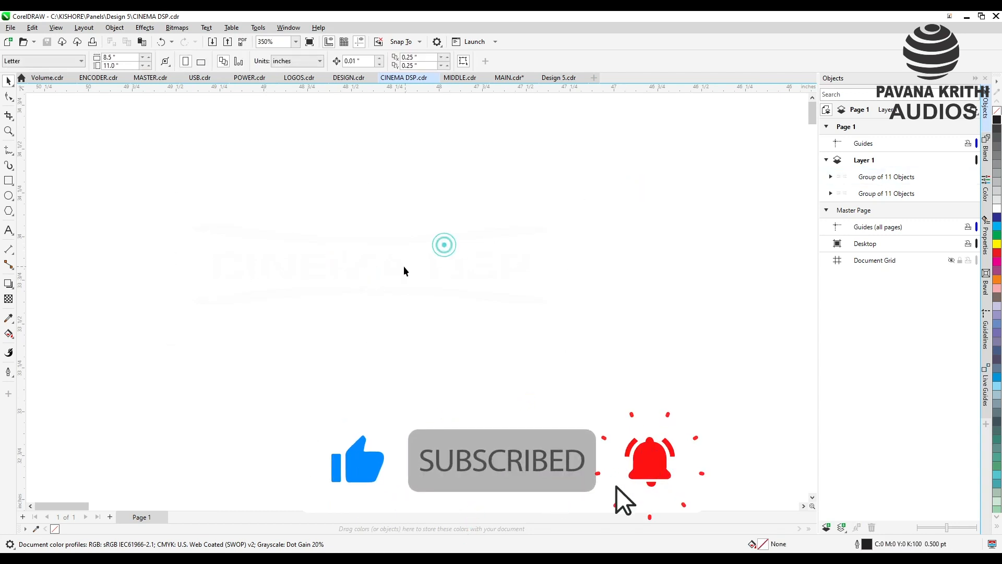
click(404, 267)
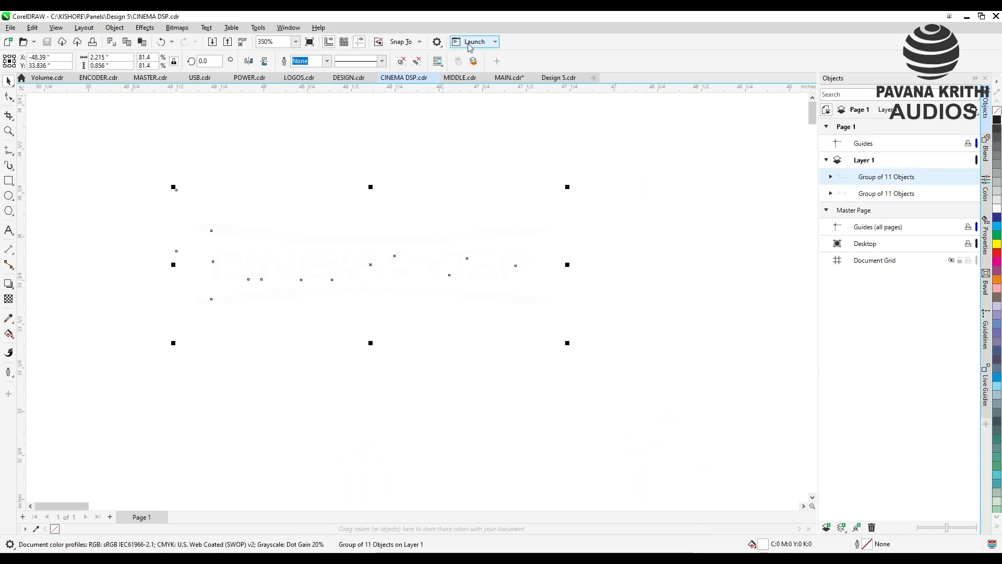
click(509, 77)
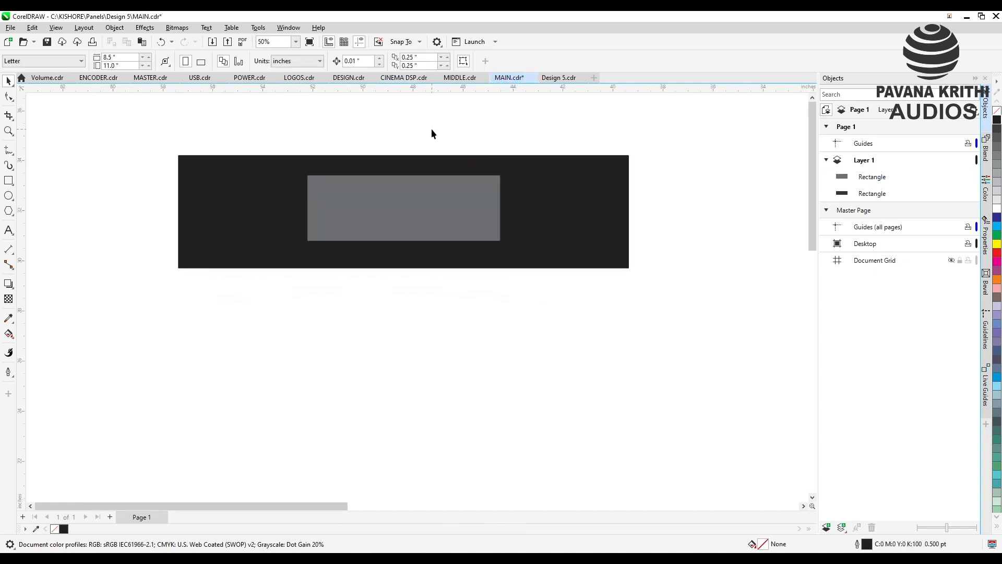
key(ctrl+v)
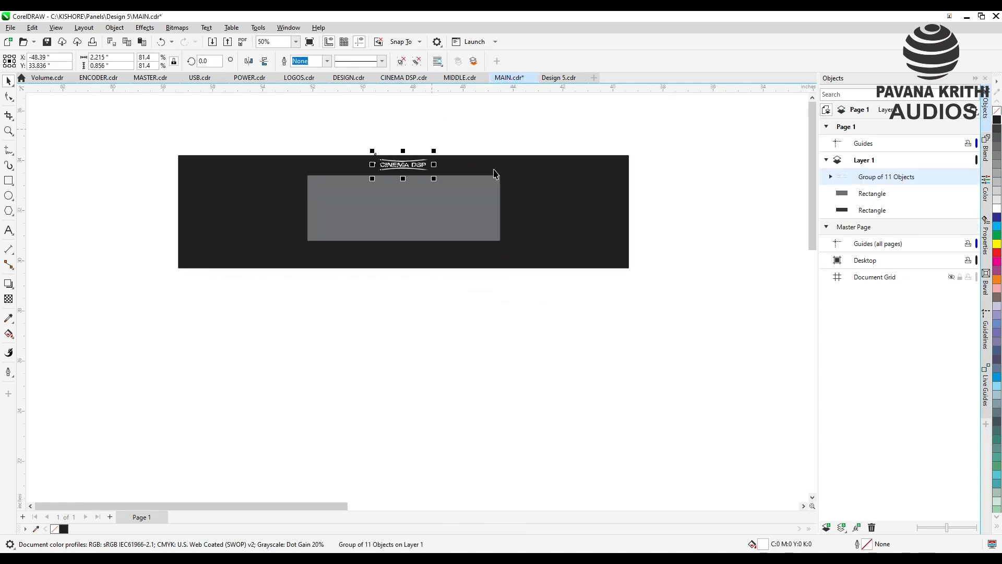
click(479, 296)
- Copy all five logos (4K, Dolby, dts, Bluetooth, Pavana Krithi Audios) from LOGOS.cdr and paste them into MAIN.cdr
click(342, 77)
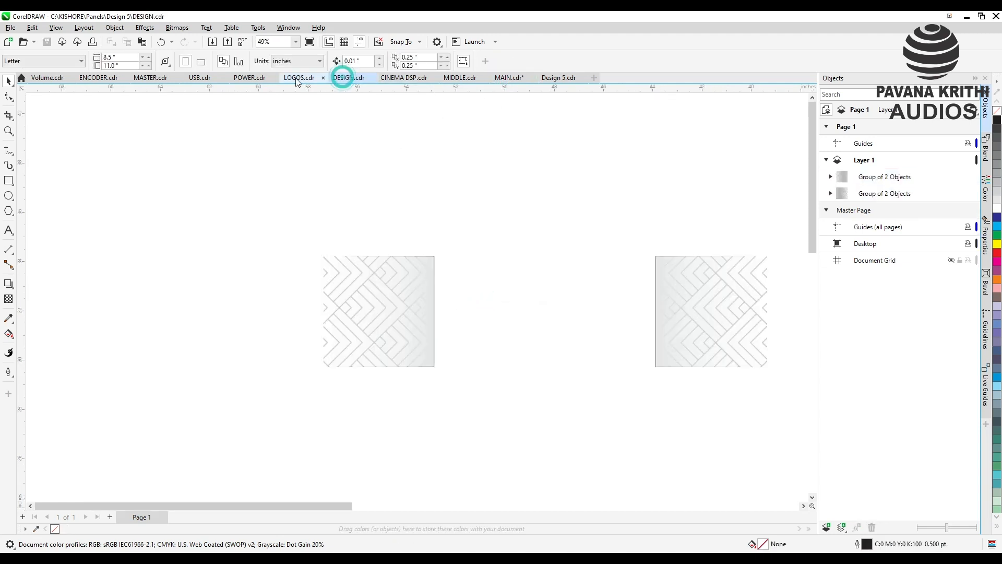
click(302, 79)
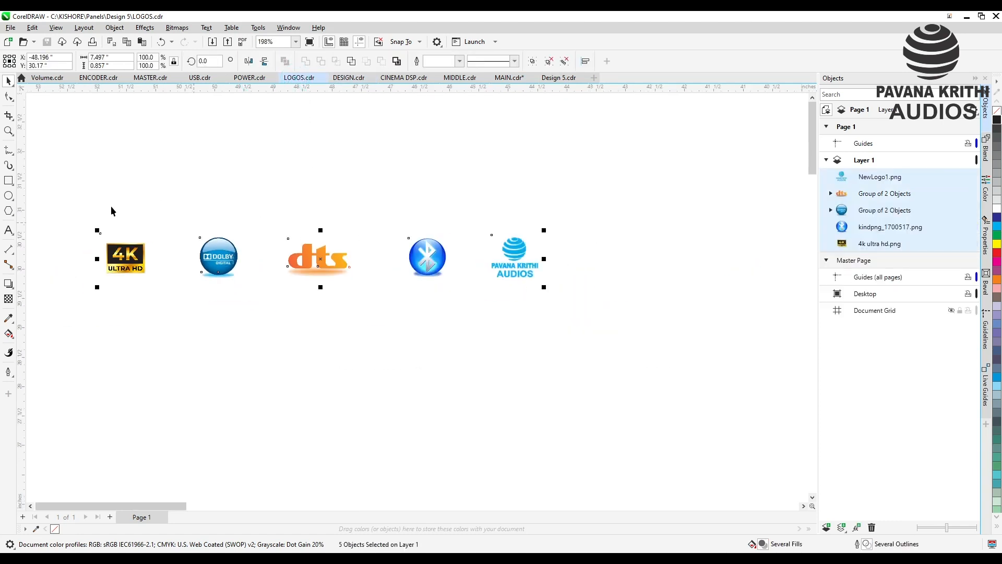
drag(72, 182, 573, 317)
click(502, 79)
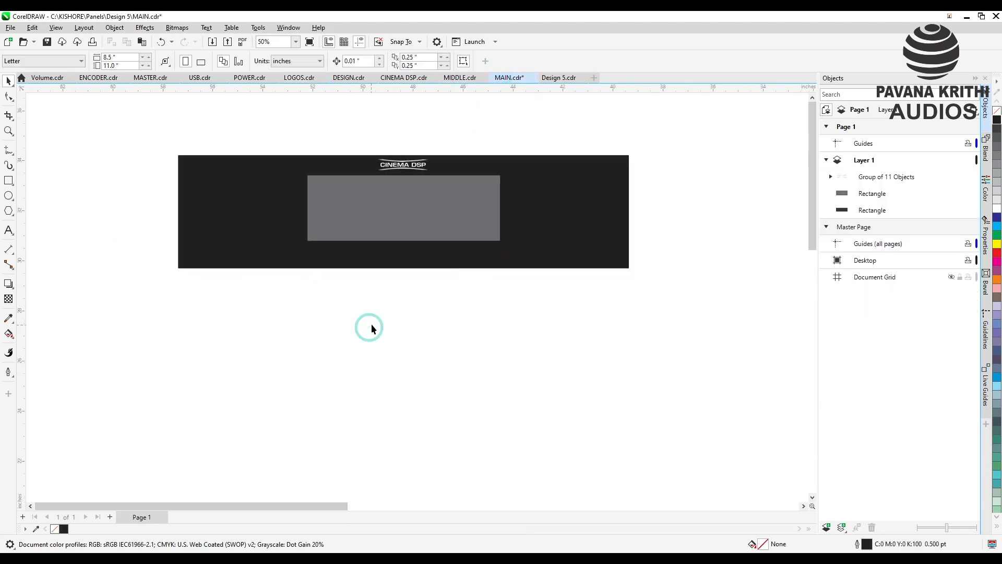
key(ctrl+v)
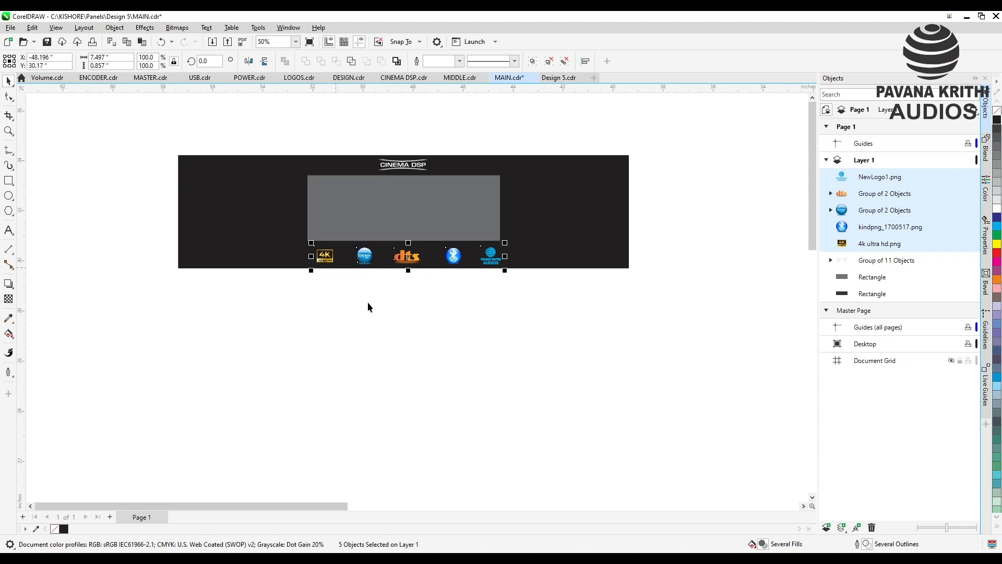
click(386, 306)
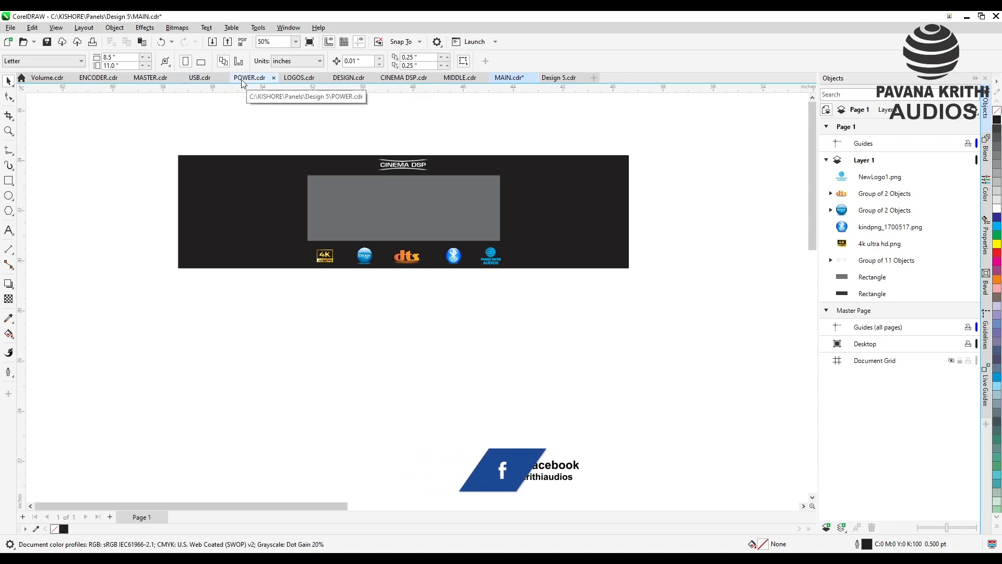
- Copy both volume dial groups from Volume.cdr and paste them onto the panel in MAIN.cdr
click(200, 78)
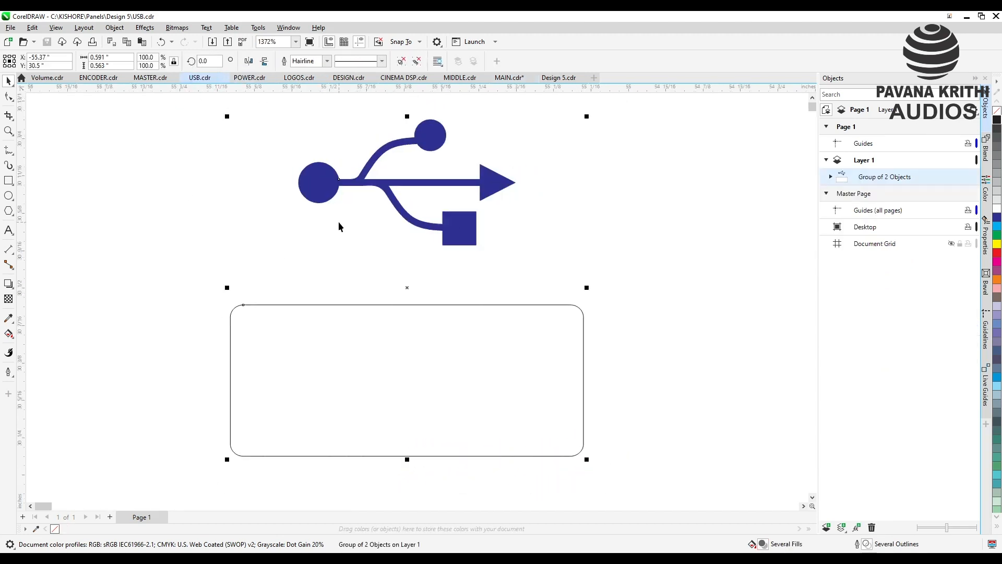
click(99, 79)
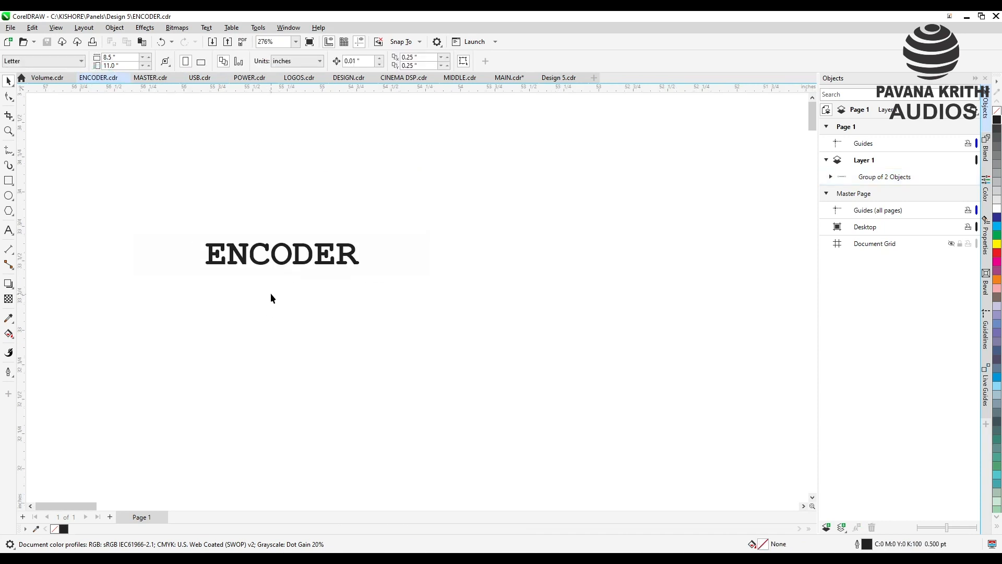
click(270, 293)
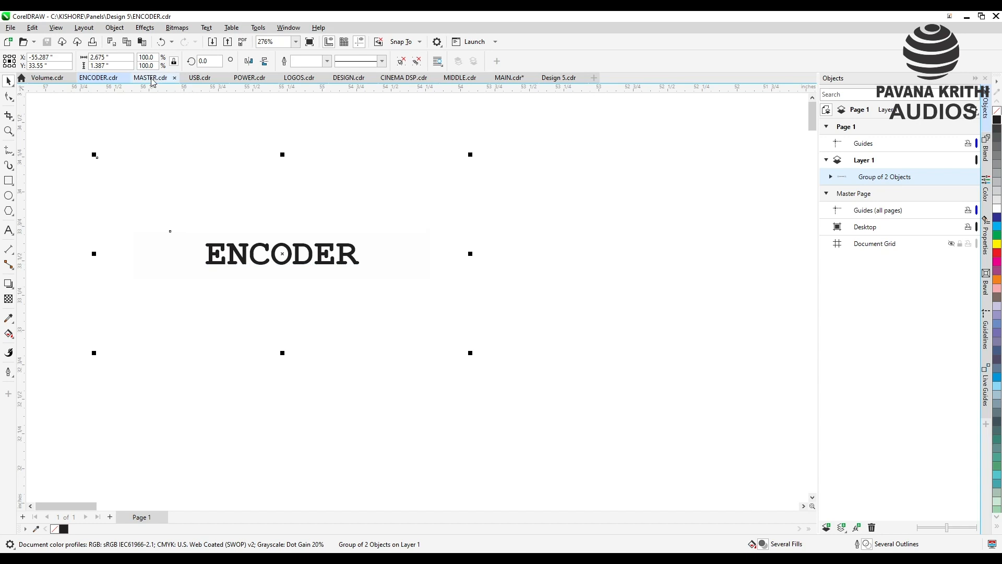
click(50, 77)
drag(100, 144, 534, 299)
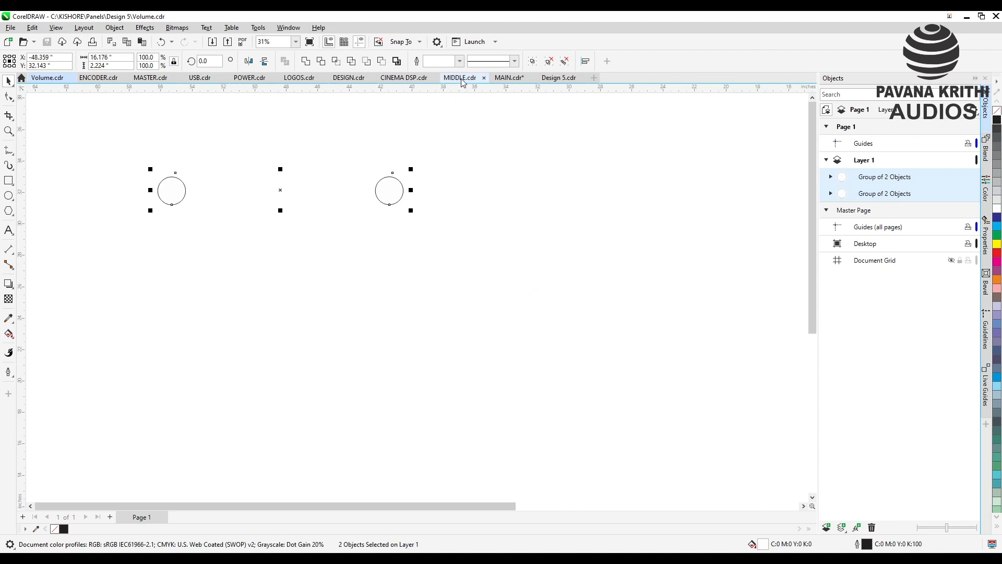
click(508, 78)
key(ctrl+v)
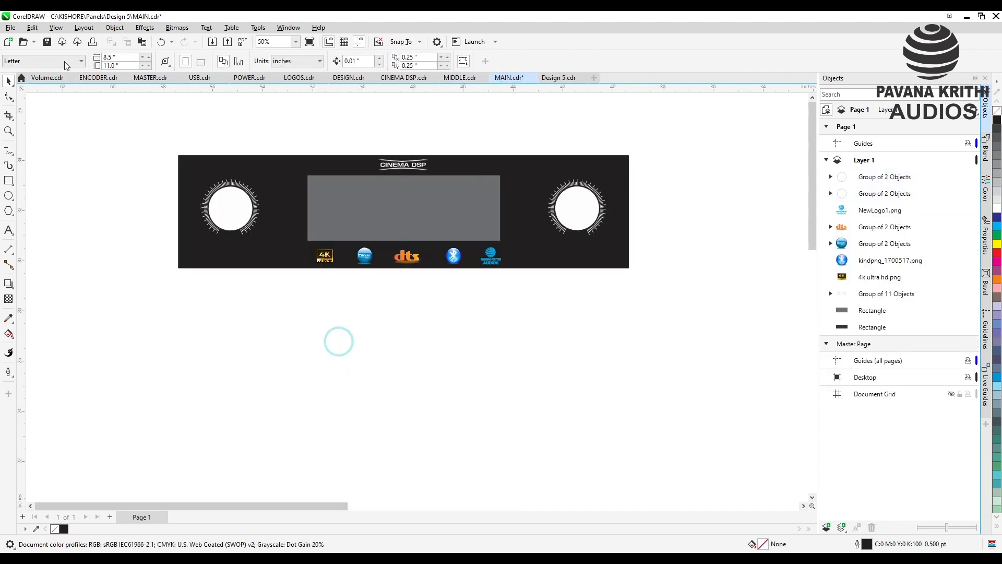
- Copy the ENCODER label group from ENCODER.cdr and paste it into the MAIN.cdr panel
click(97, 77)
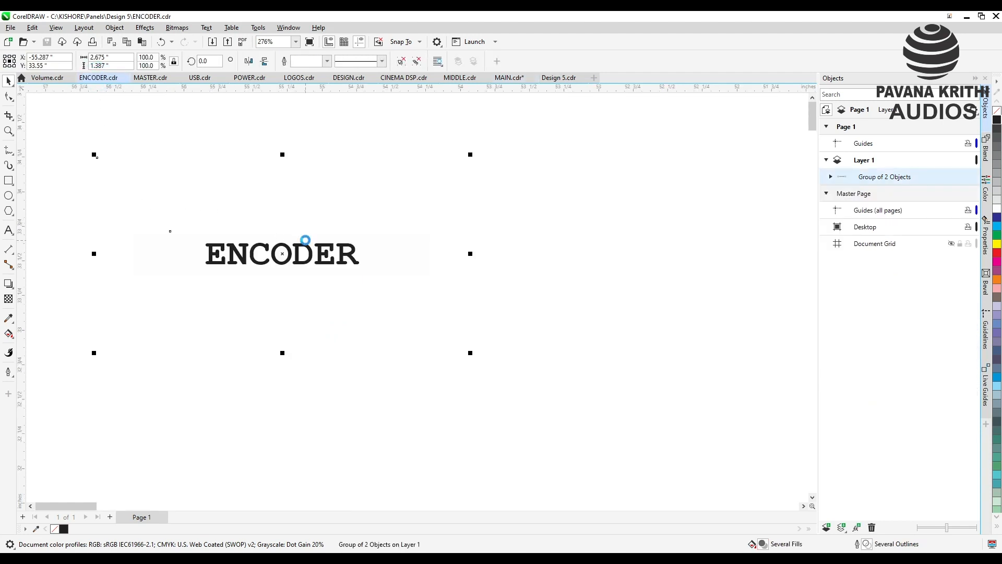
click(500, 78)
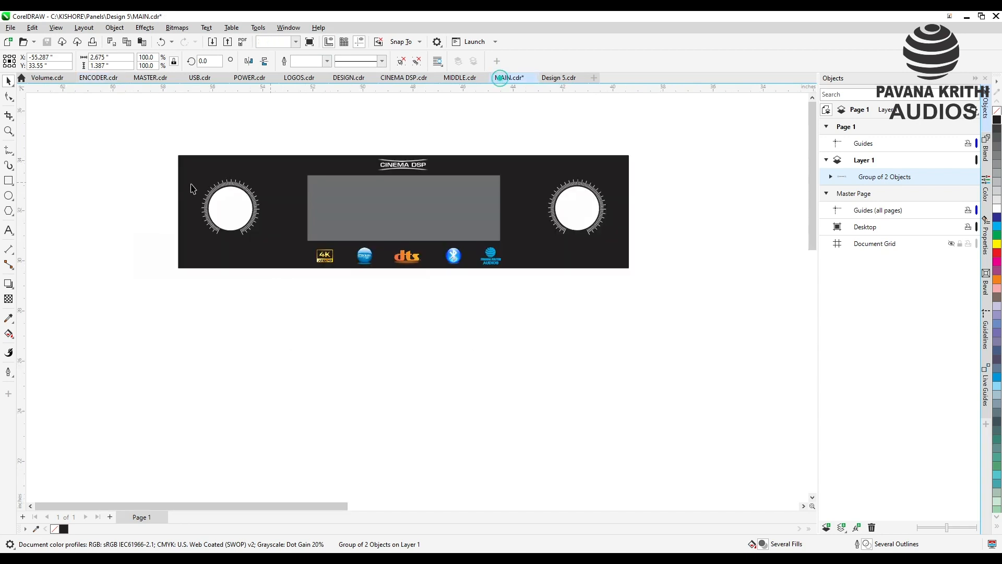
click(205, 127)
key(ctrl+v)
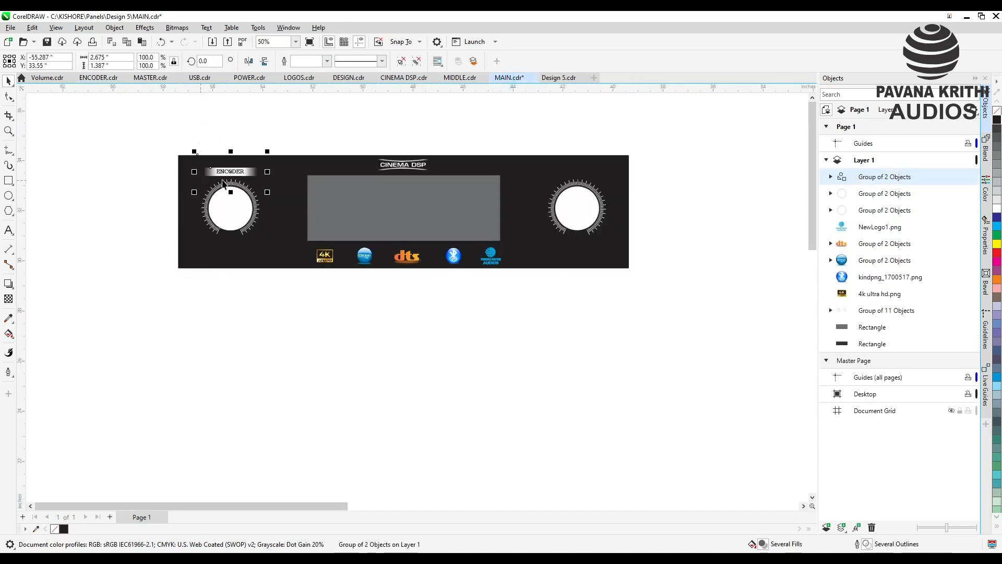
- Copy the MASTER label group from MASTER.cdr and paste it into the MAIN.cdr panel
click(147, 78)
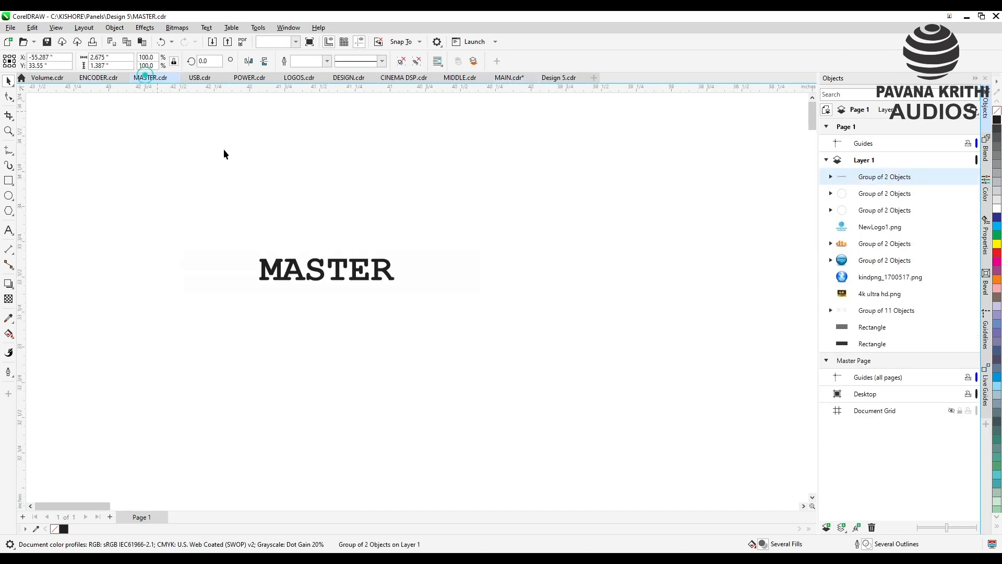
click(316, 252)
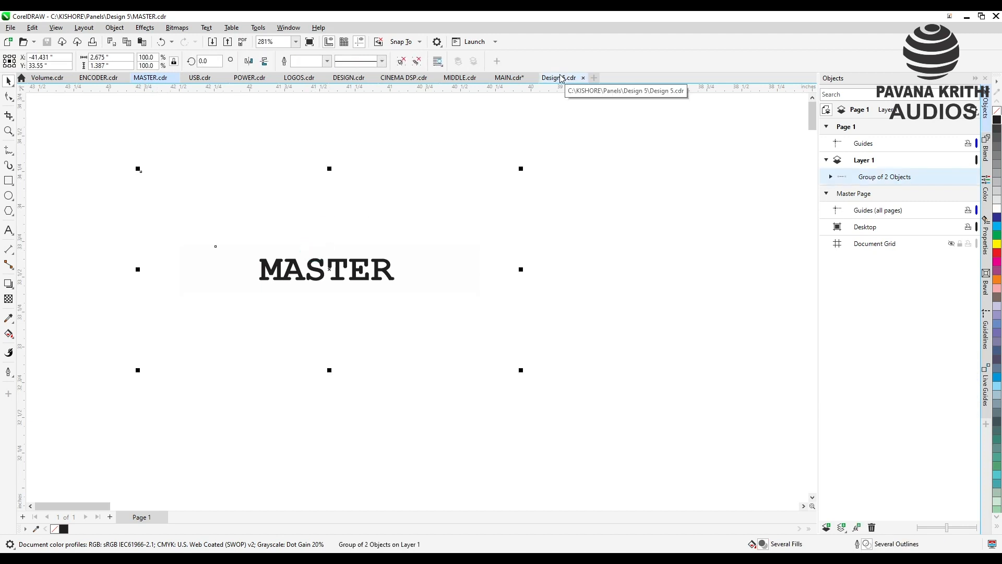
click(511, 79)
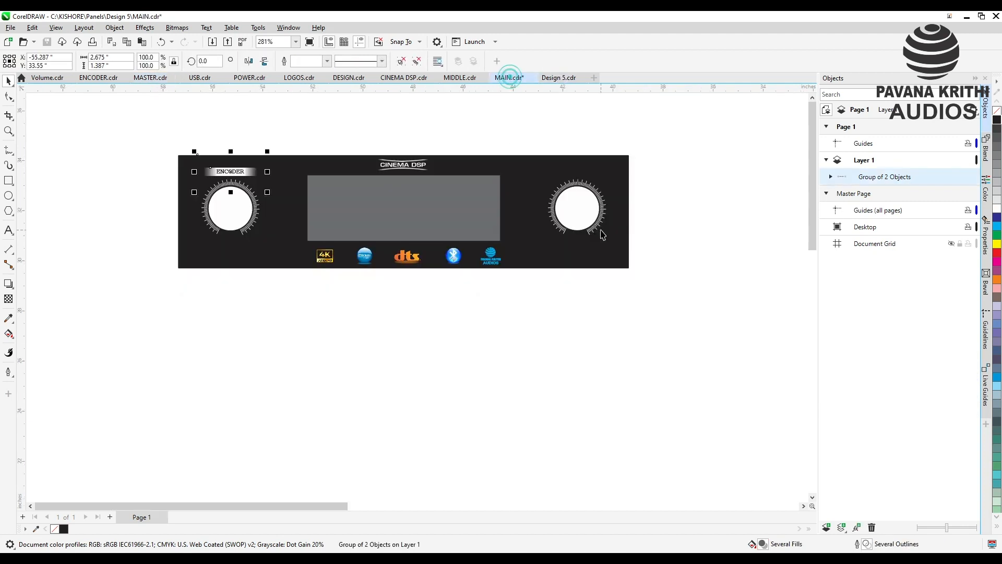
key(ctrl+v)
click(621, 319)
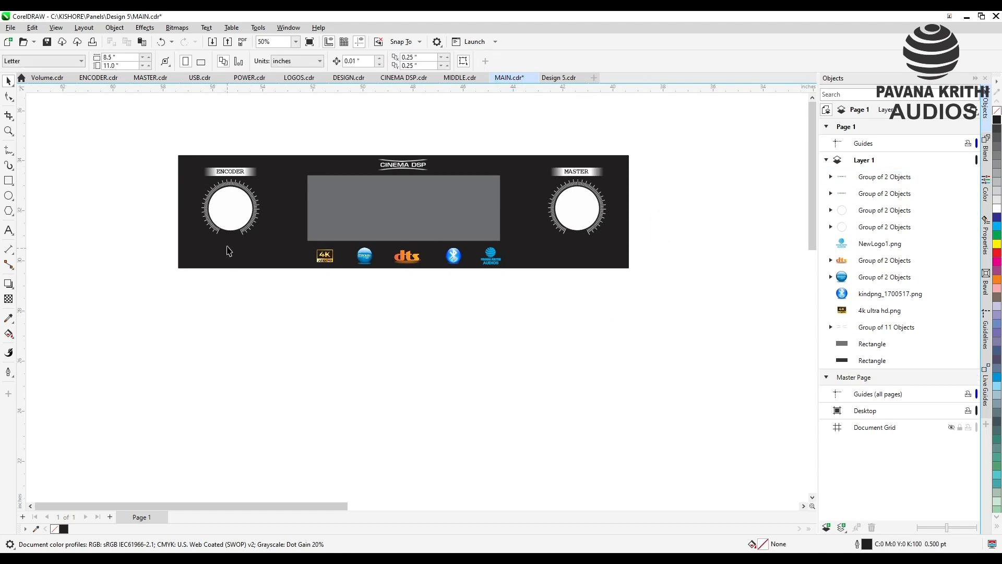
- Copy the USB symbol and port group from USB.cdr and paste it into the MAIN.cdr panel
click(200, 77)
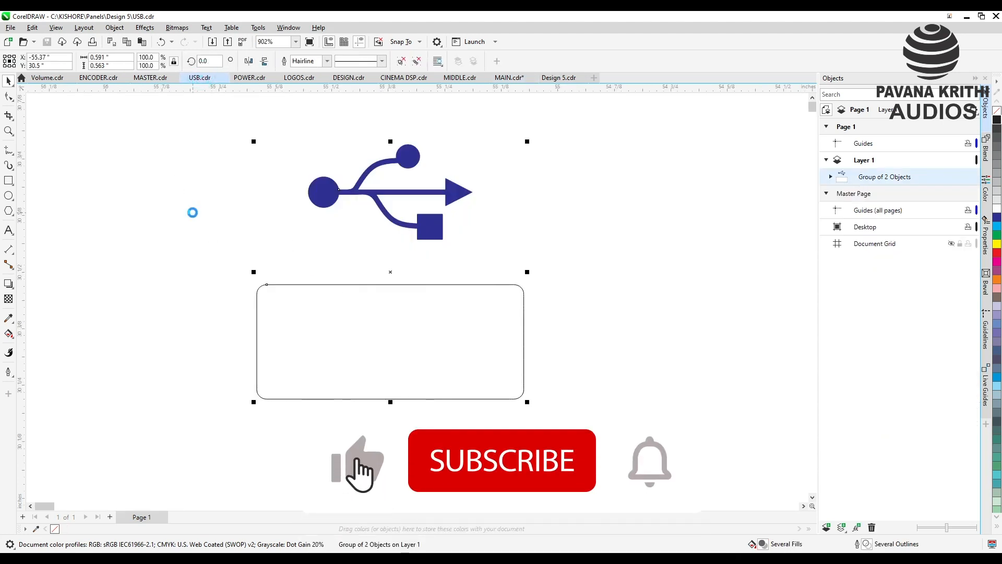
click(509, 77)
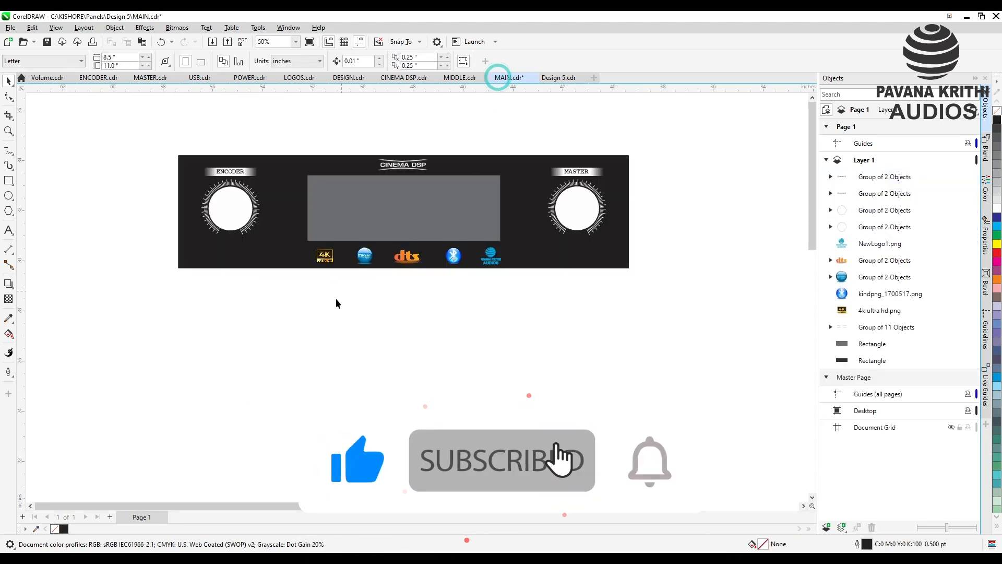
key(ctrl+v)
click(324, 337)
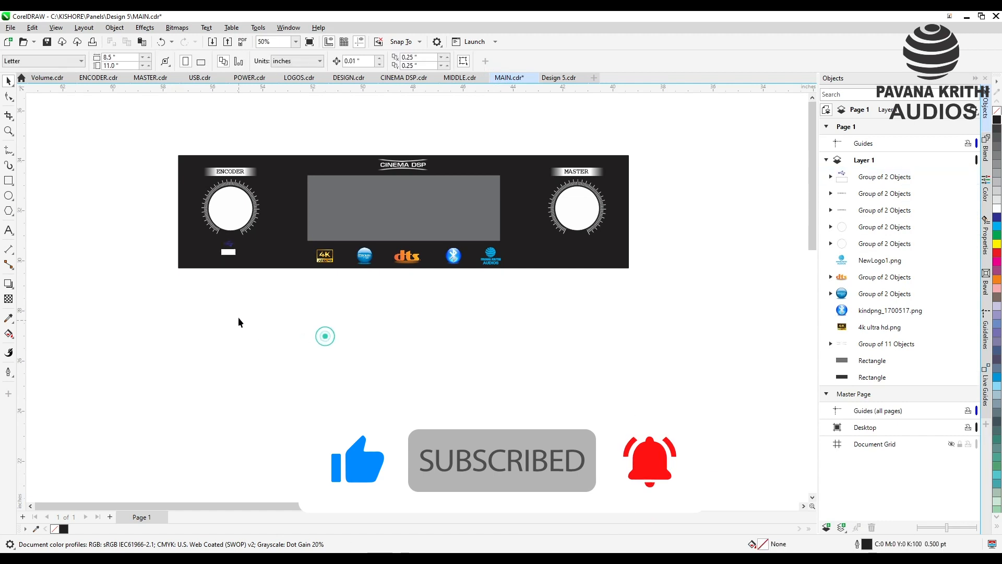
- Copy the POWER button and label group from POWER.cdr and paste it into the MAIN.cdr panel
click(237, 81)
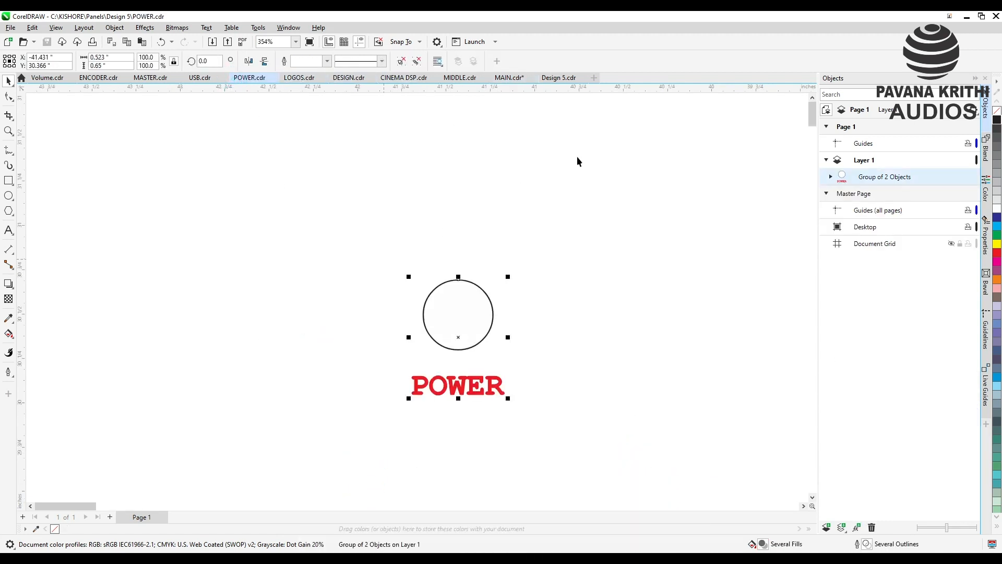
click(513, 79)
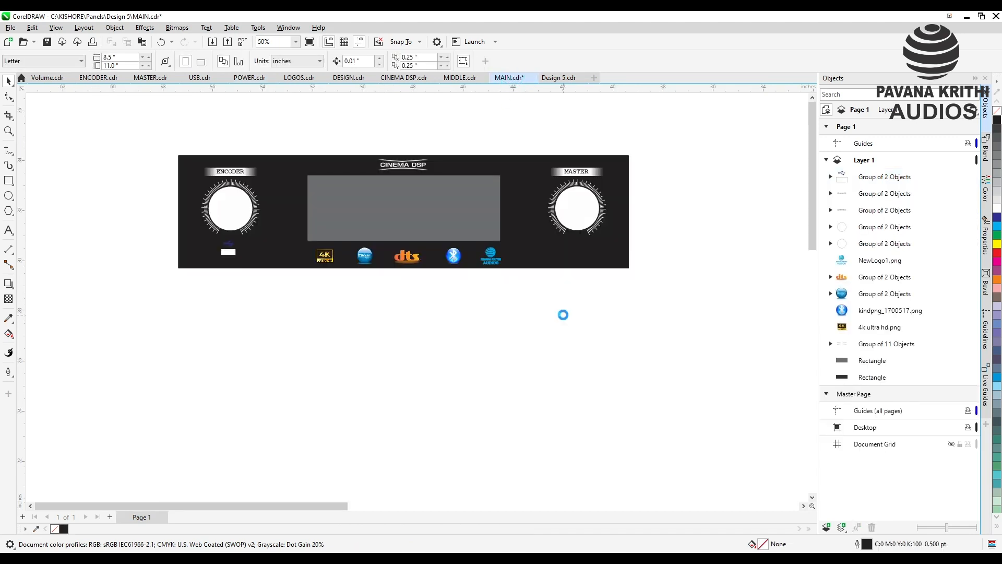
key(ctrl+v)
click(563, 319)
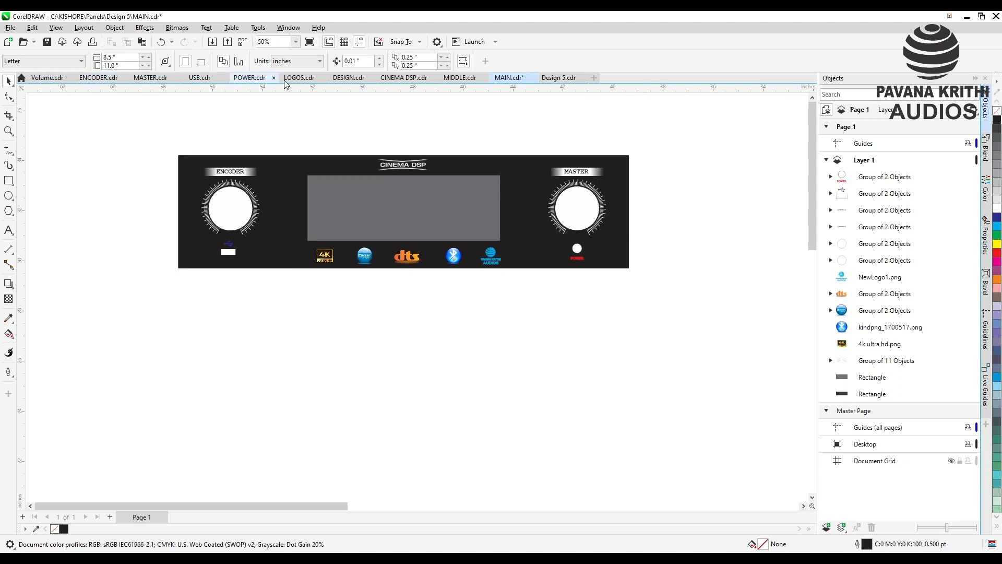
- Copy both geometric pattern groups from DESIGN.cdr and paste them onto the panel in MAIN.cdr
click(353, 78)
scroll(265, 201, down, 2)
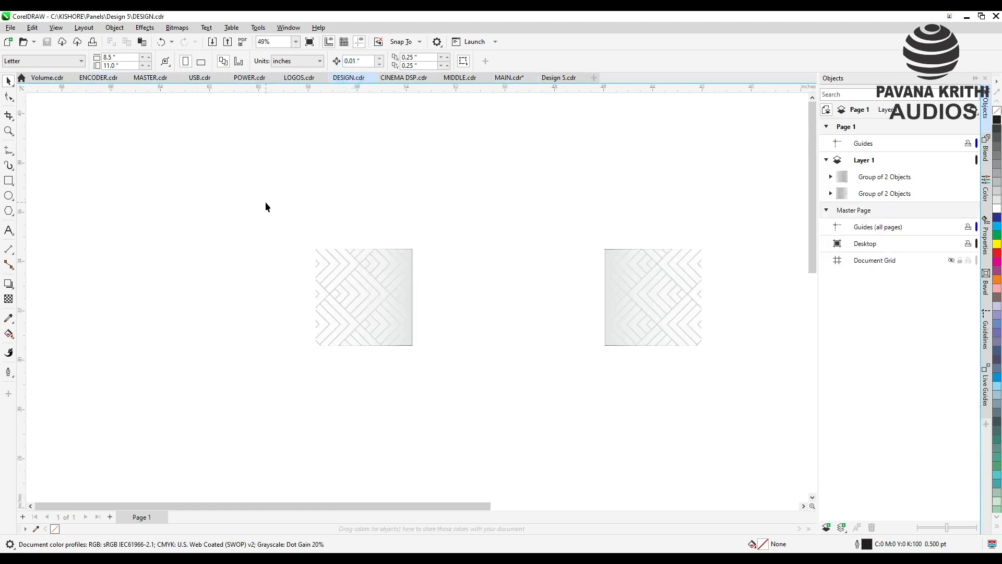
drag(254, 180, 705, 407)
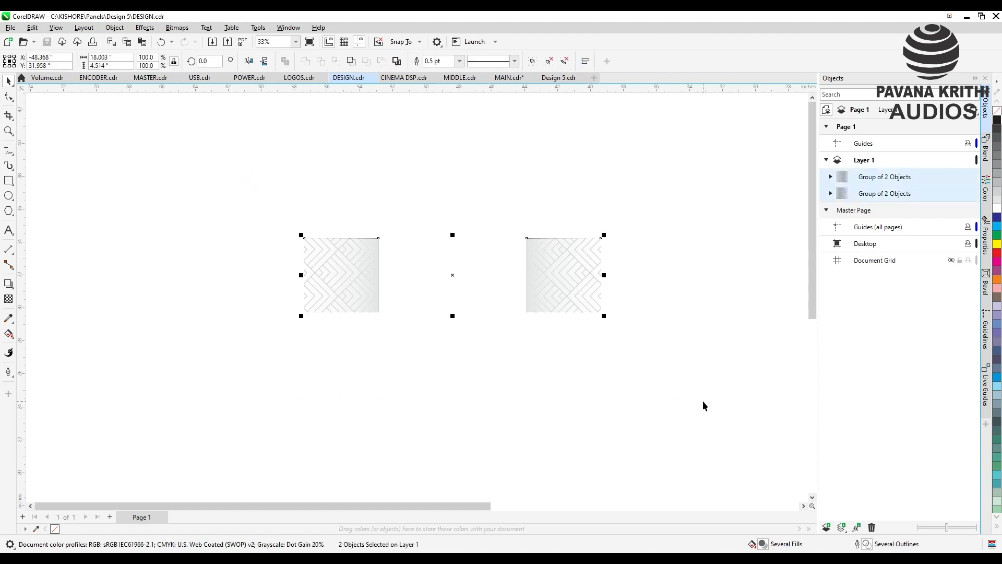
click(504, 77)
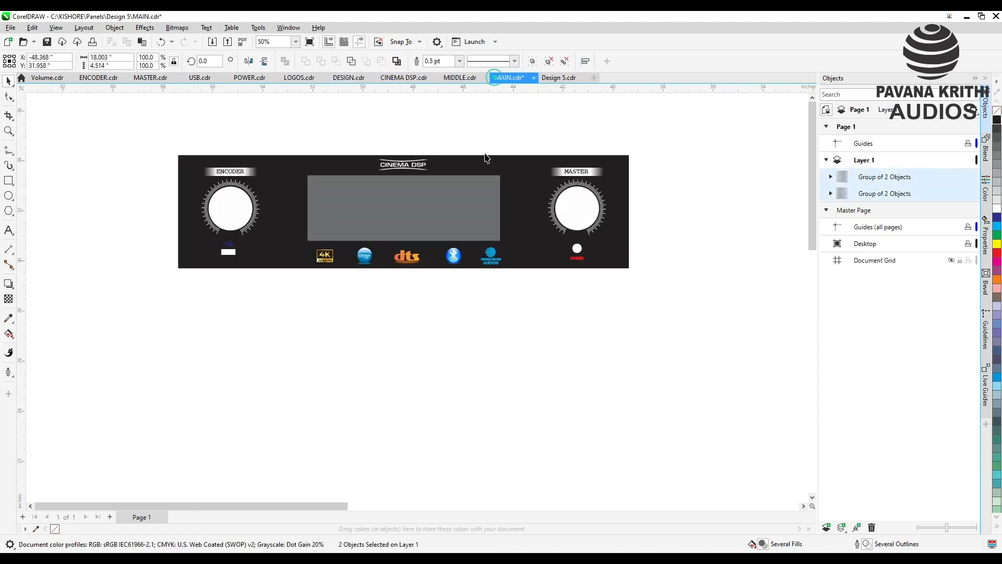
click(351, 133)
key(ctrl+v)
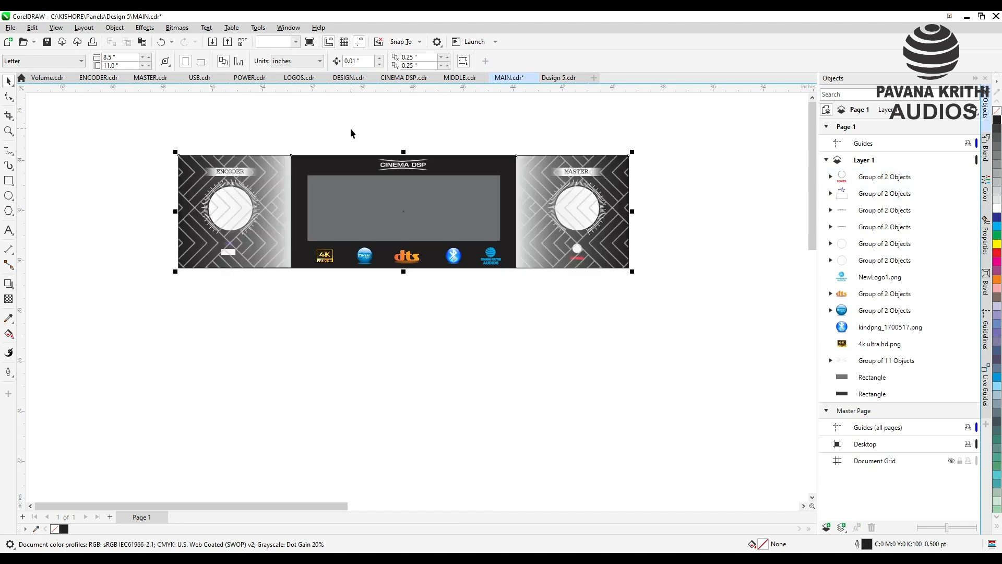
click(367, 388)
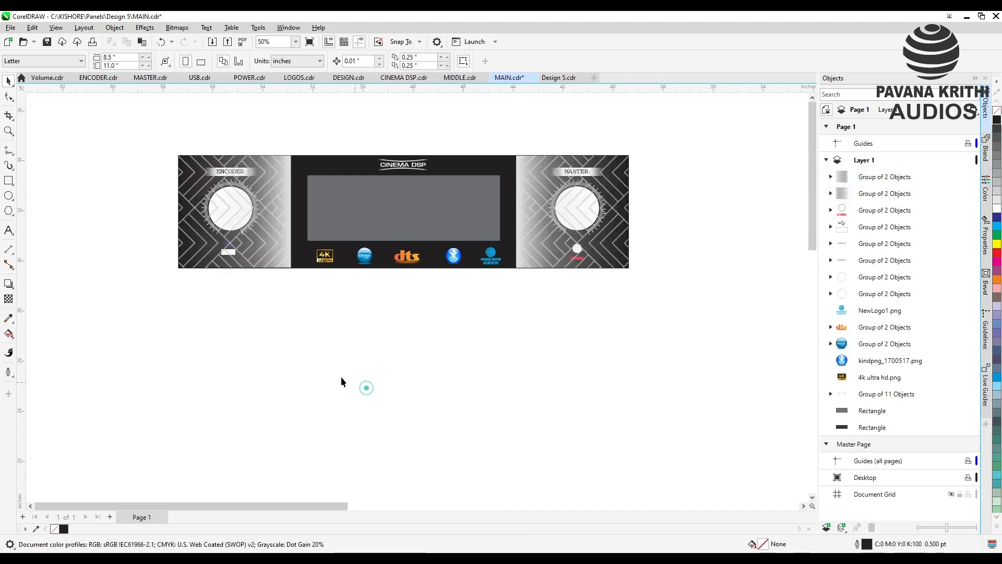
- Try sending the pattern group on the ENCODER side to the back of the layer
click(277, 208)
right_click(276, 208)
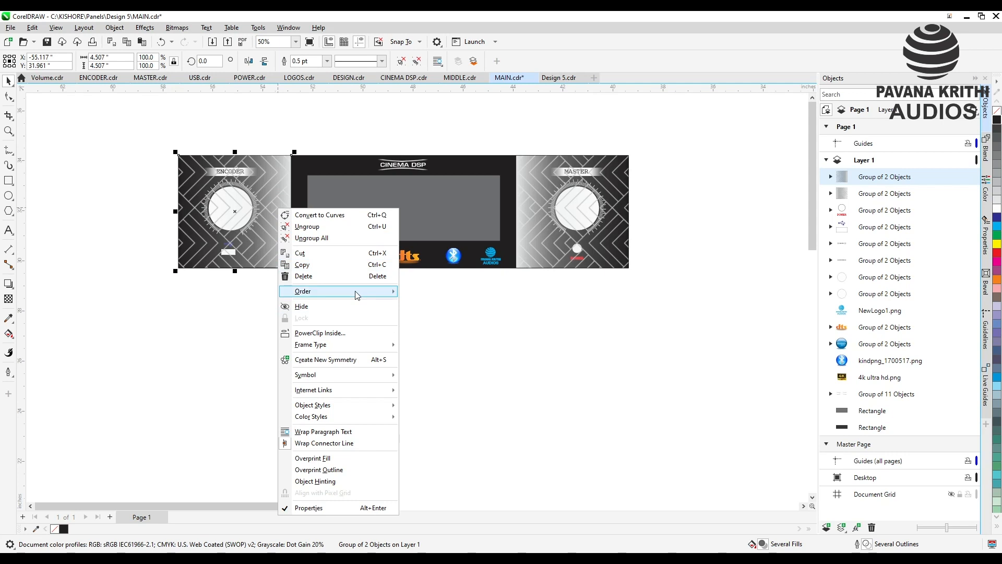
mouse_move(358, 292)
click(472, 332)
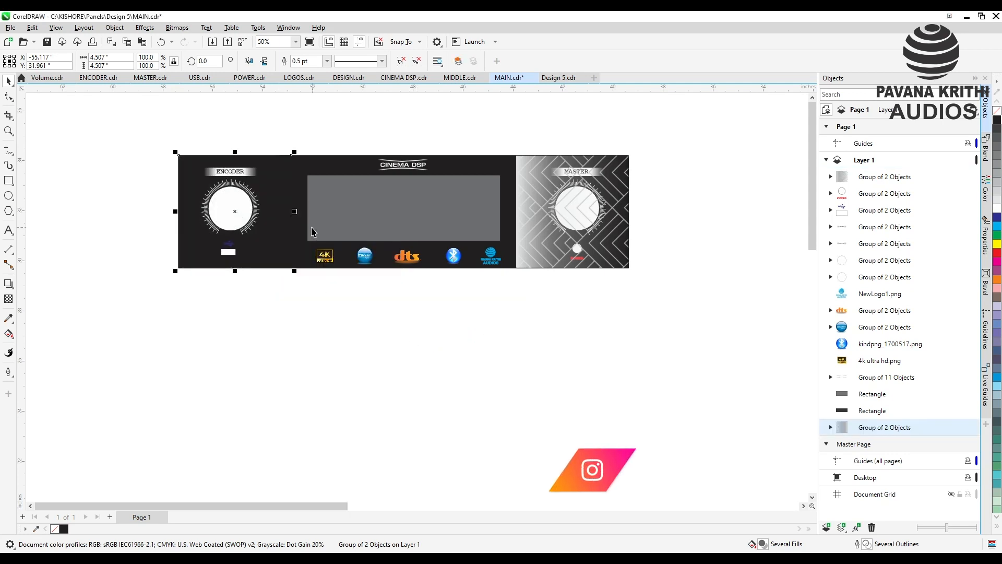
right_click(267, 183)
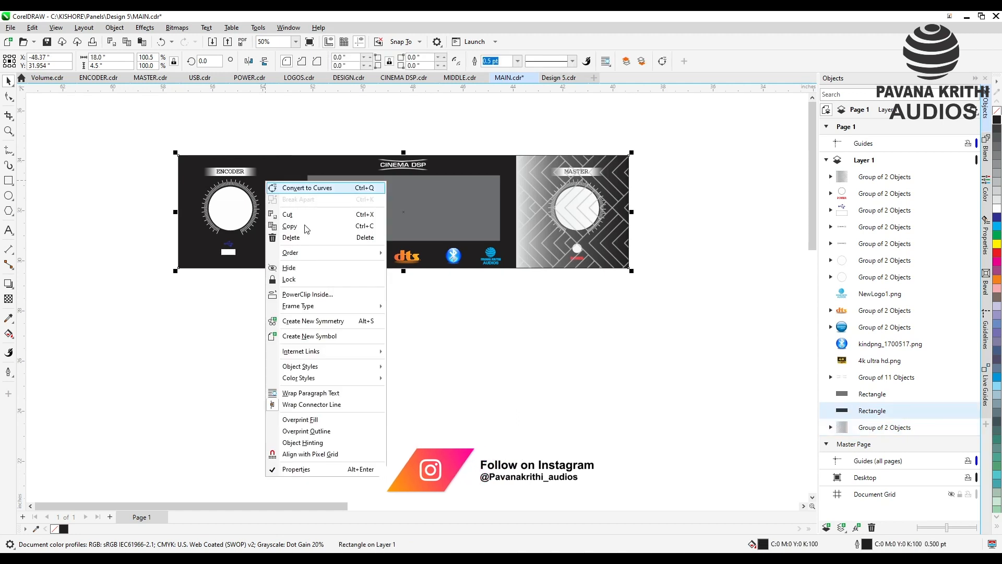
click(621, 426)
click(622, 426)
- Bring the ENCODER-side pattern group back to the front of the layer
click(912, 431)
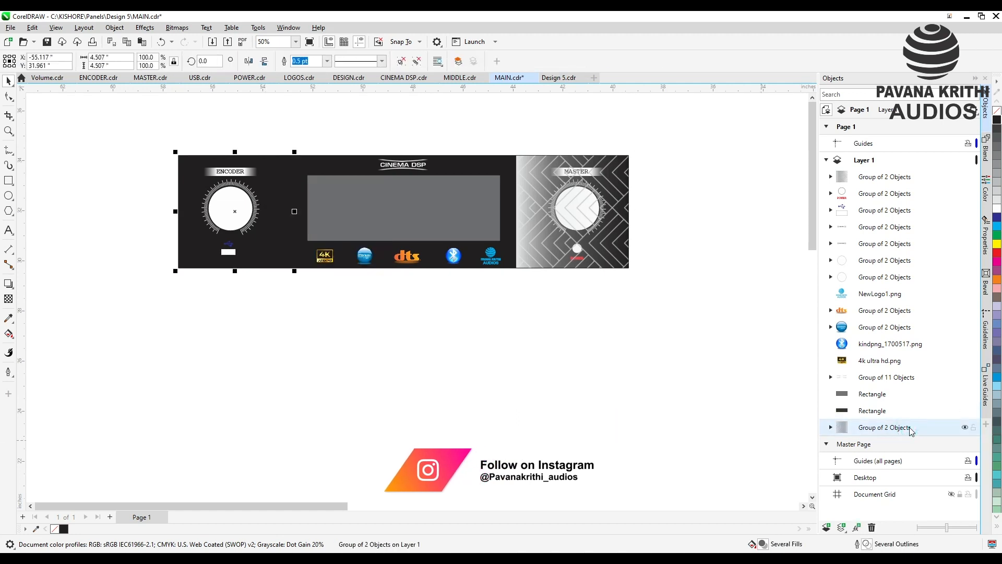
right_click(911, 431)
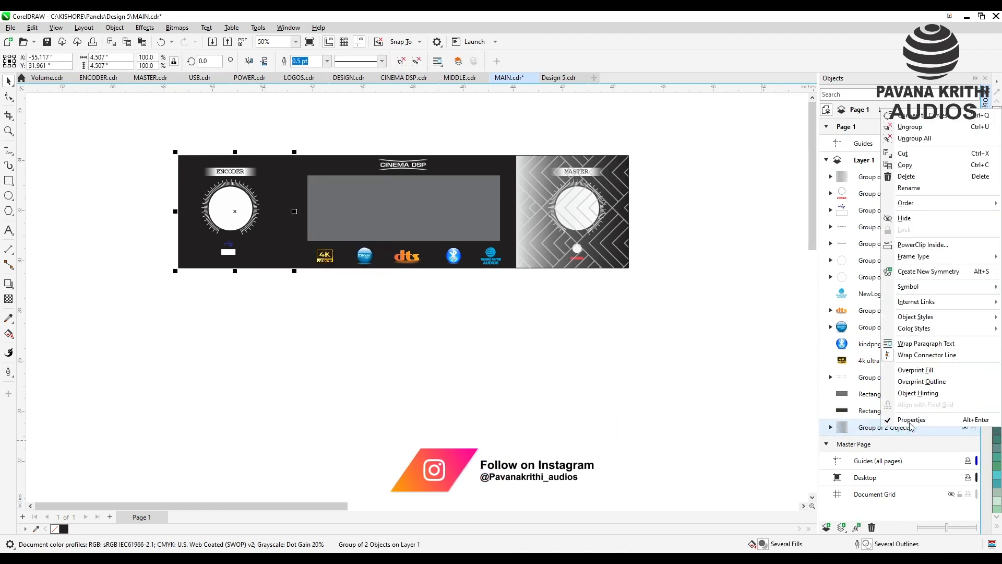
mouse_move(909, 203)
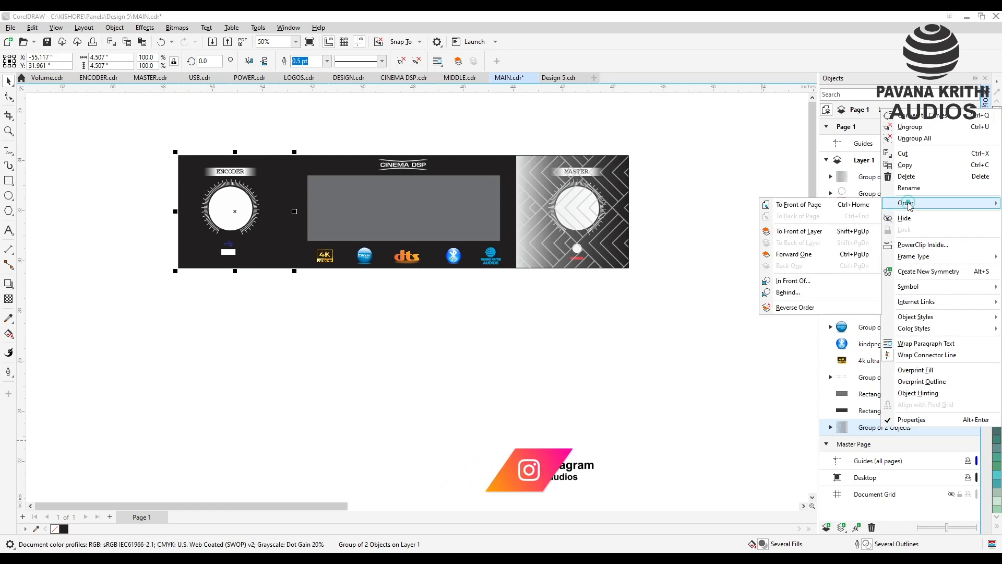
click(816, 232)
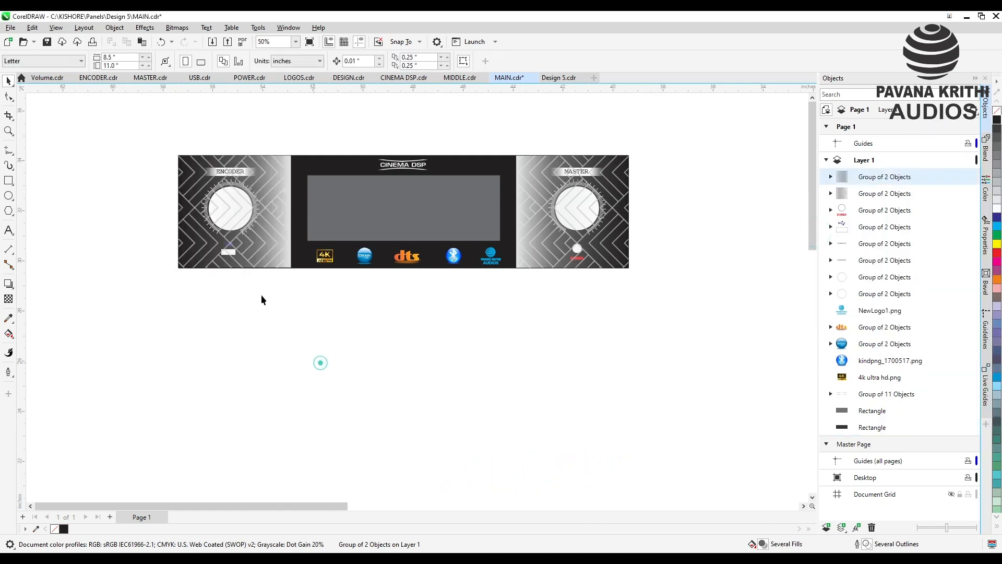
- Bring the dial group under the ENCODER label to the front of the layer, above the pattern
click(251, 212)
scroll(256, 240, up, 3)
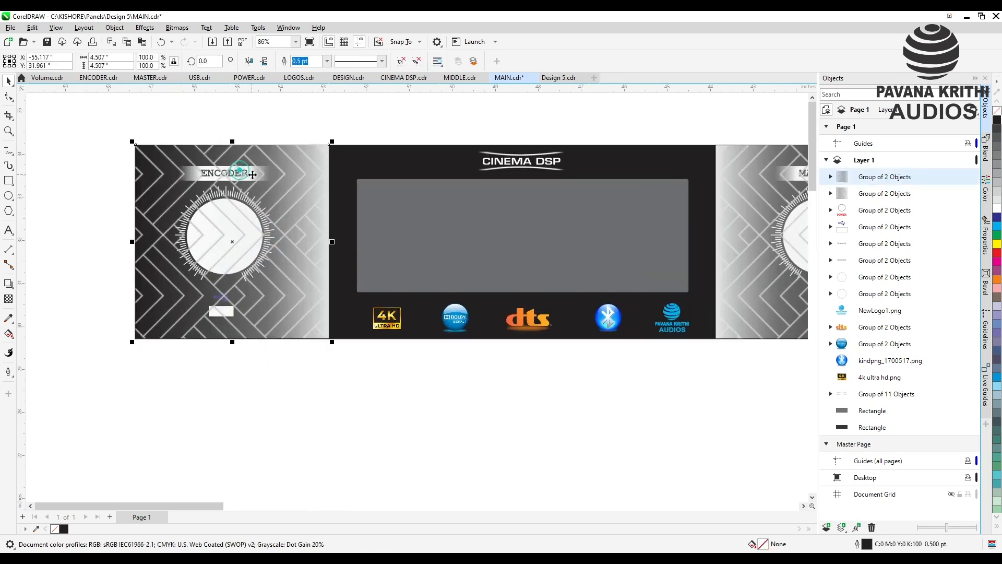
click(241, 125)
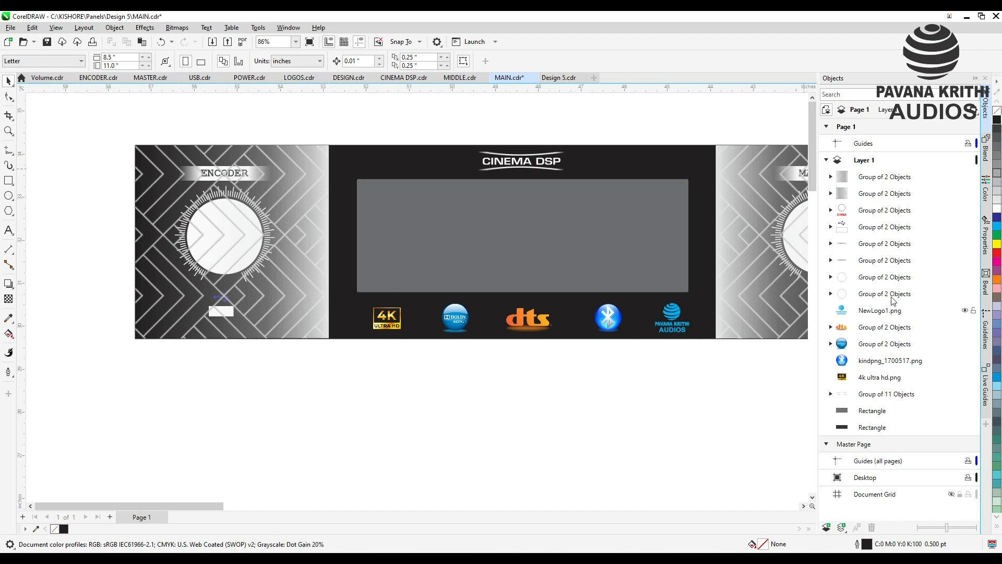
click(886, 249)
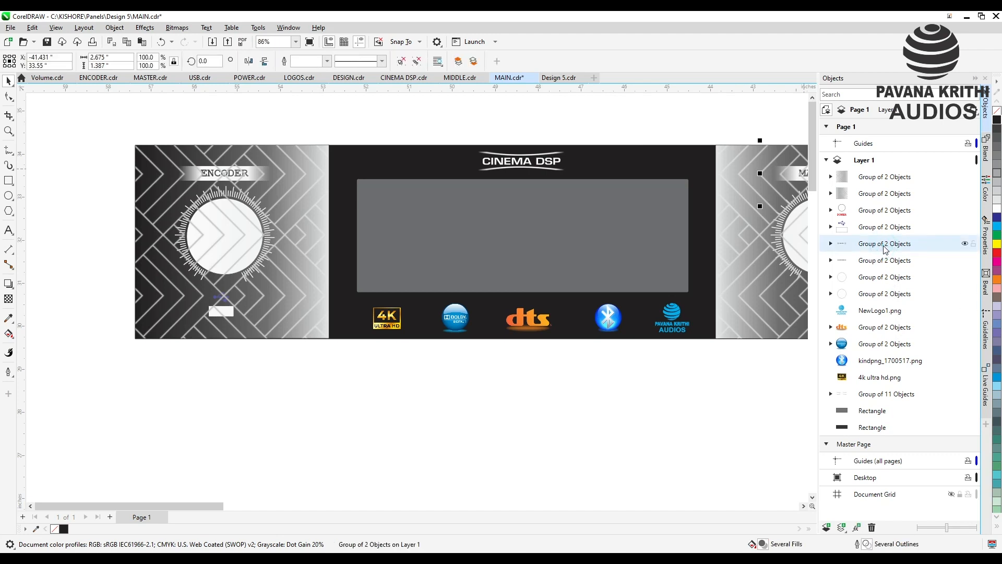
click(884, 277)
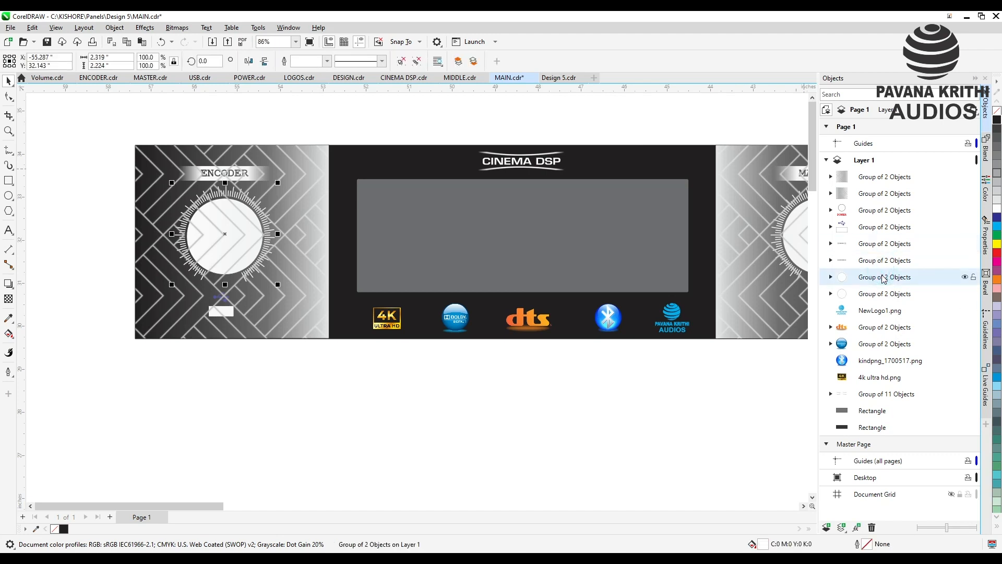
right_click(884, 277)
click(832, 331)
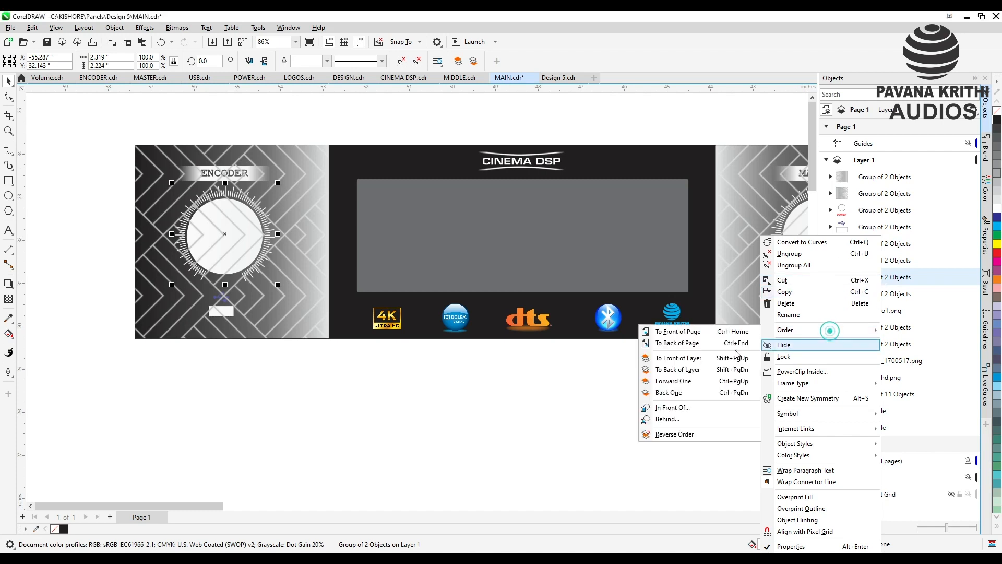
click(701, 359)
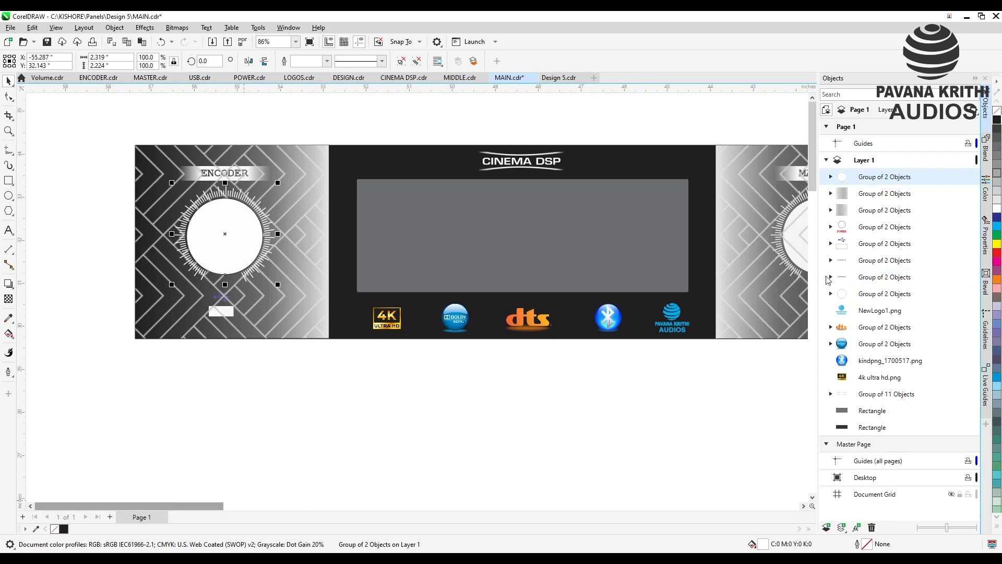
click(236, 421)
- Bring the ENCODER label group to the front of the layer, above the pattern
click(248, 172)
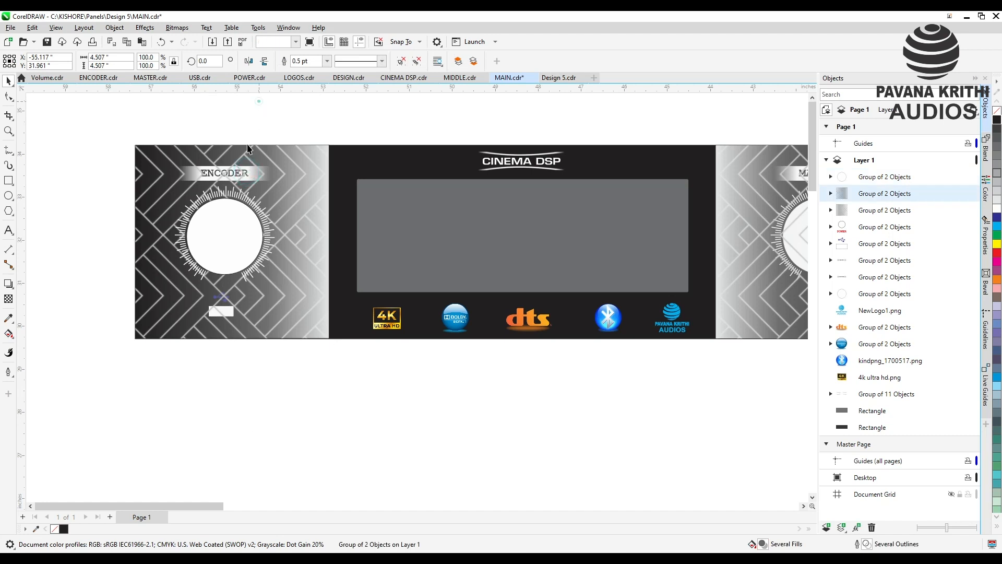
click(175, 130)
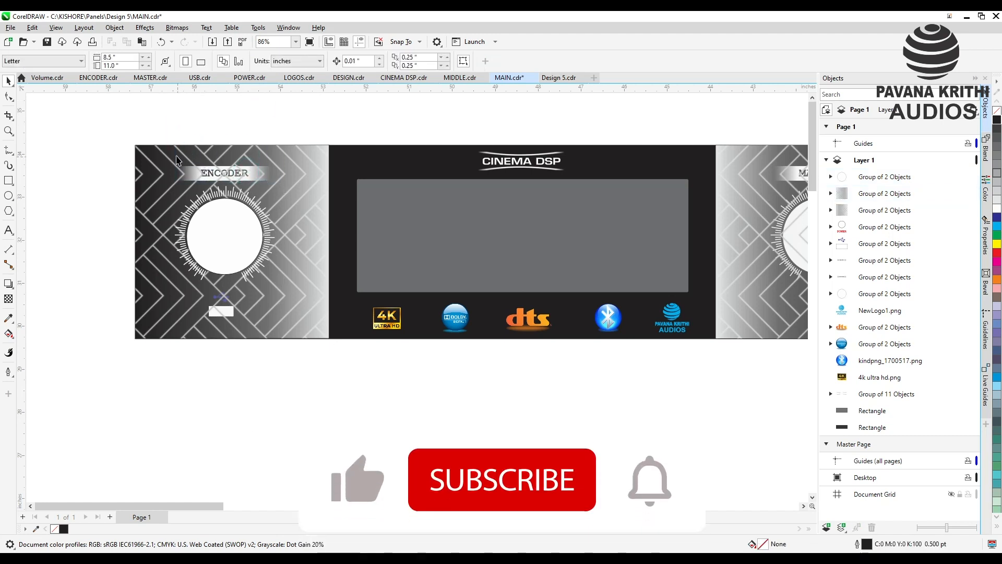
click(256, 180)
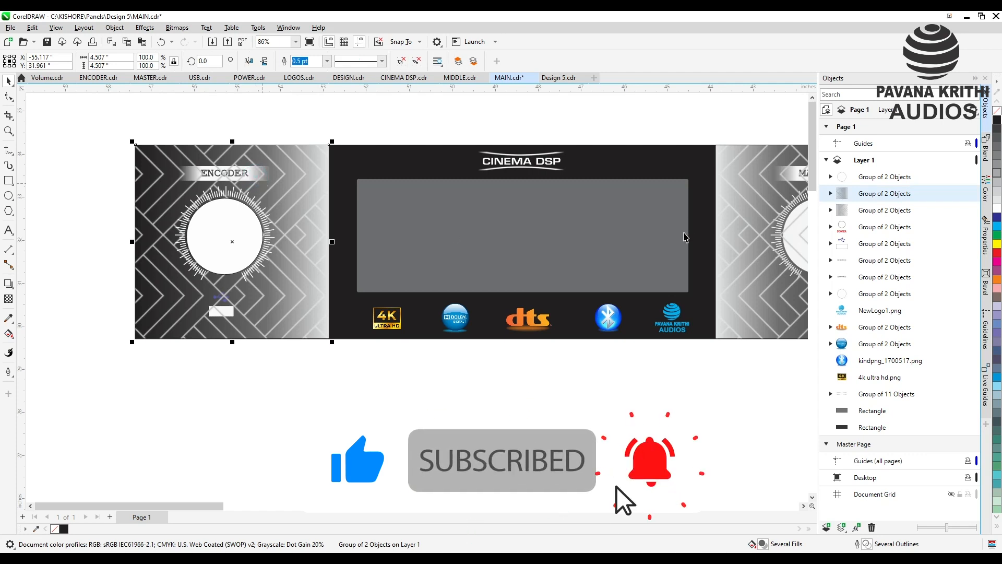
scroll(295, 421, down, 2)
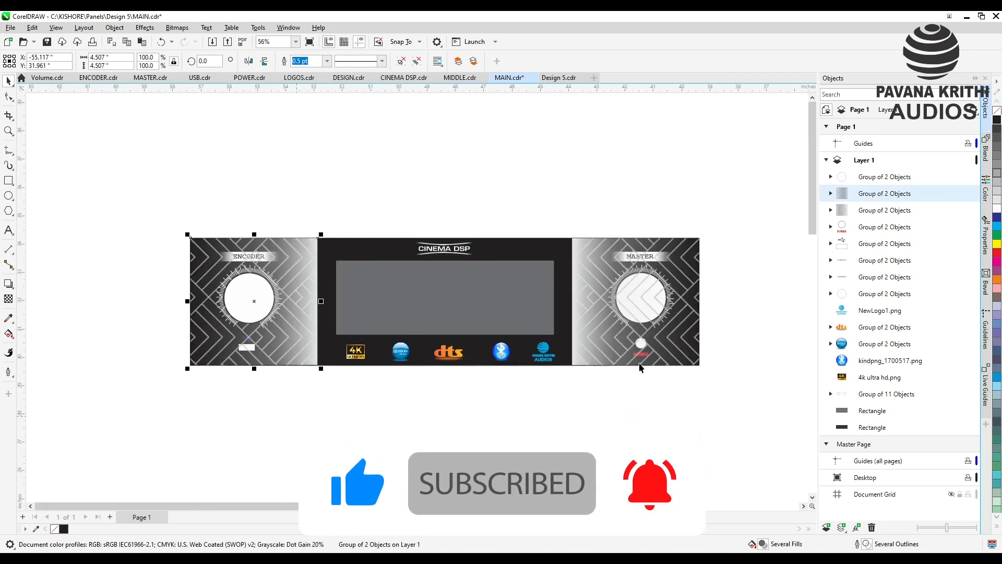
click(806, 324)
click(885, 214)
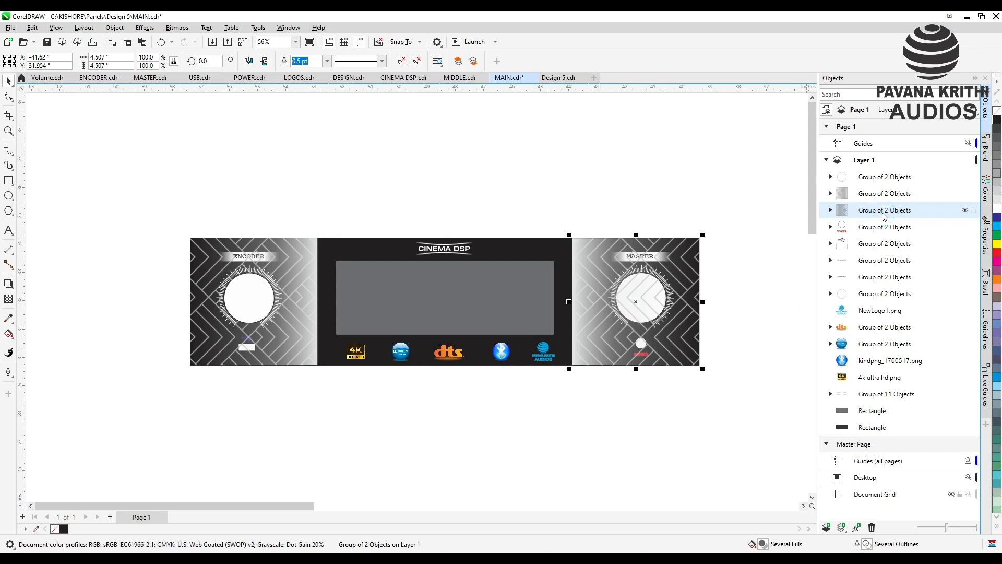
click(886, 277)
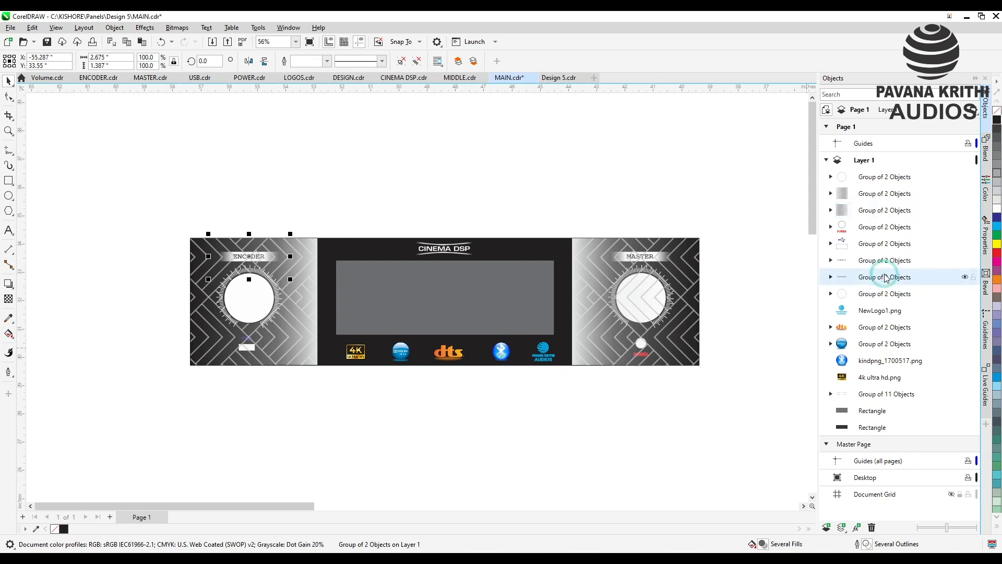
right_click(886, 278)
mouse_move(827, 334)
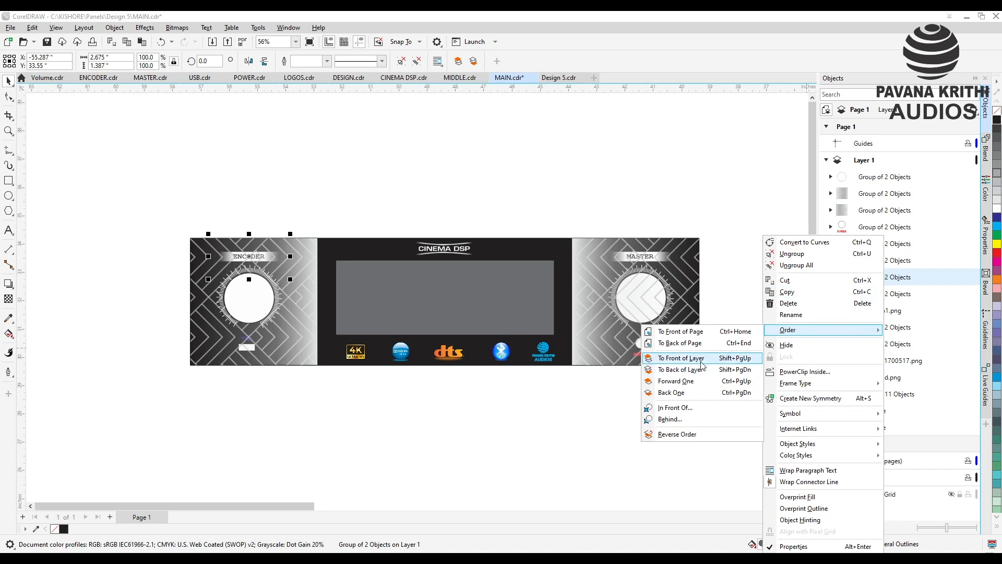
click(680, 370)
click(683, 398)
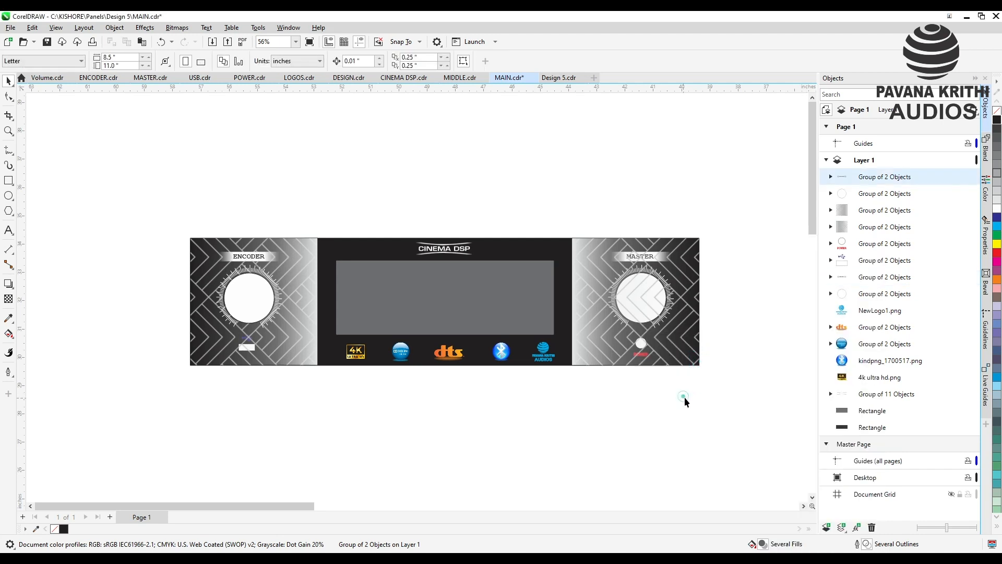
- Bring the dial group under the MASTER label to the front of the layer
click(896, 298)
right_click(892, 294)
mouse_move(837, 334)
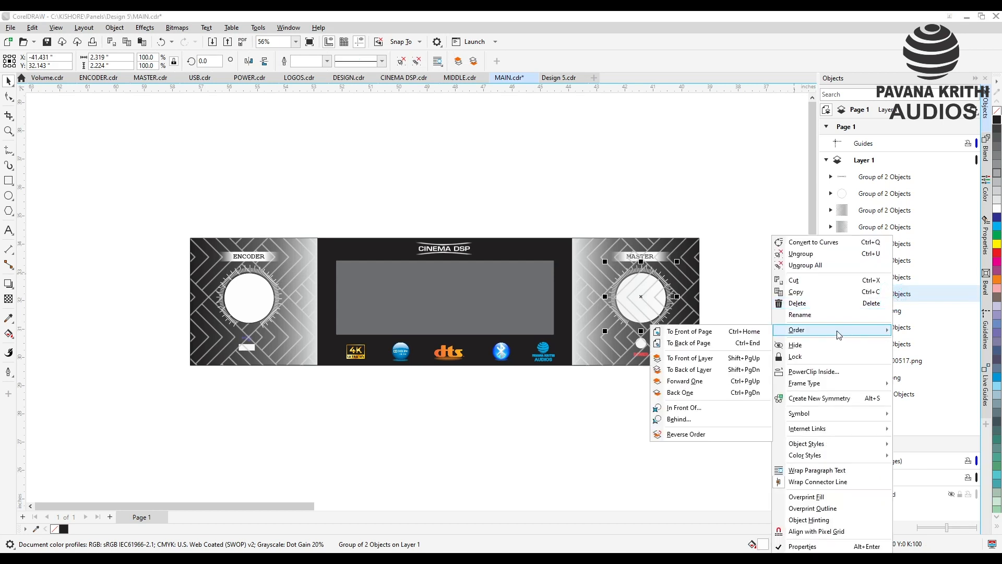
click(716, 362)
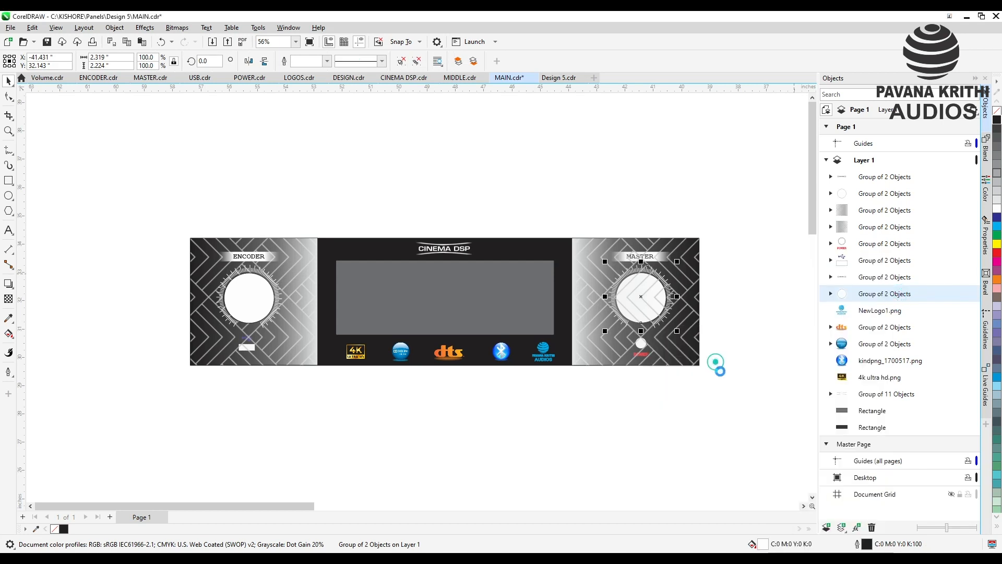
click(722, 390)
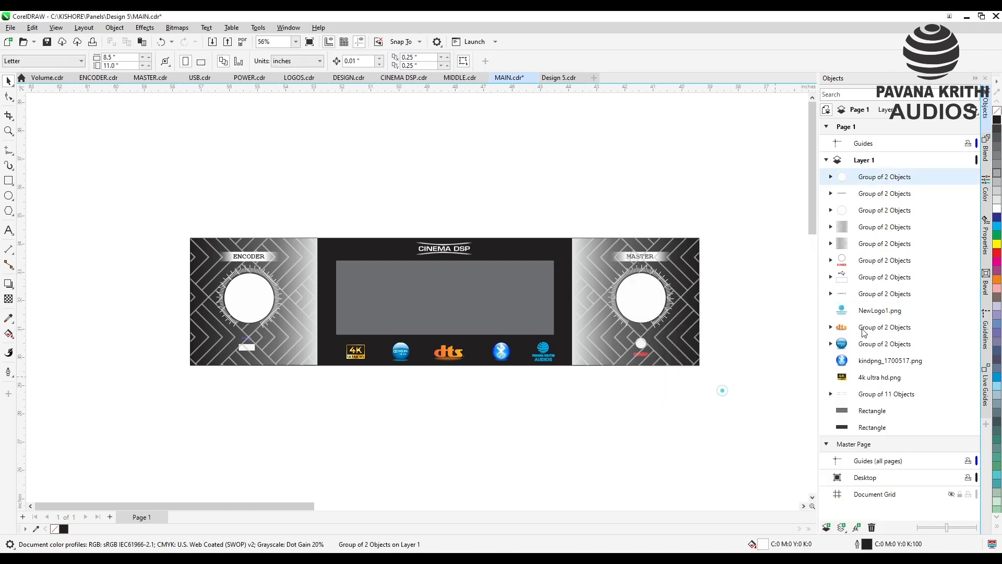
- Bring the MASTER label group to the front of the layer, above the pattern
click(881, 296)
right_click(881, 299)
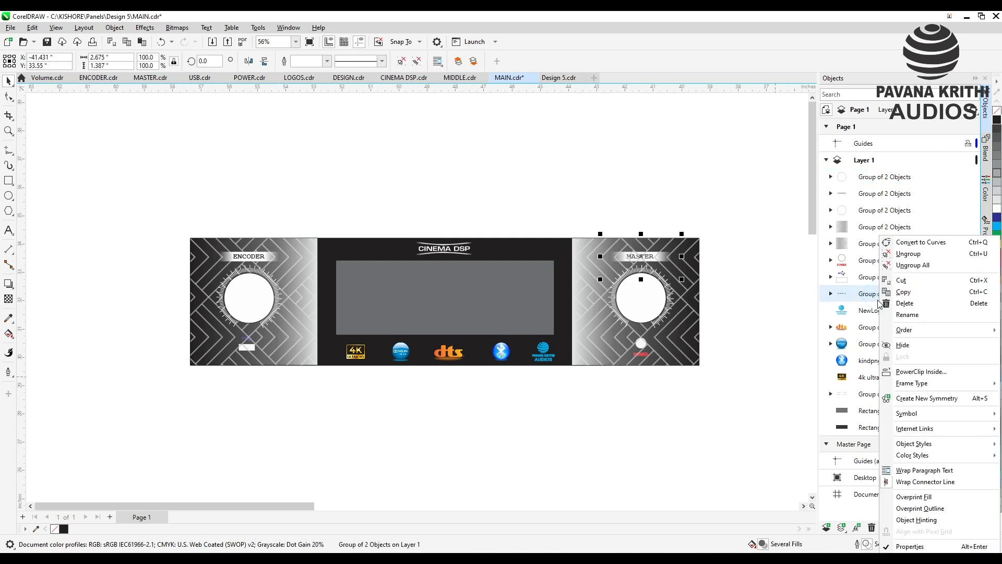
click(917, 329)
click(819, 364)
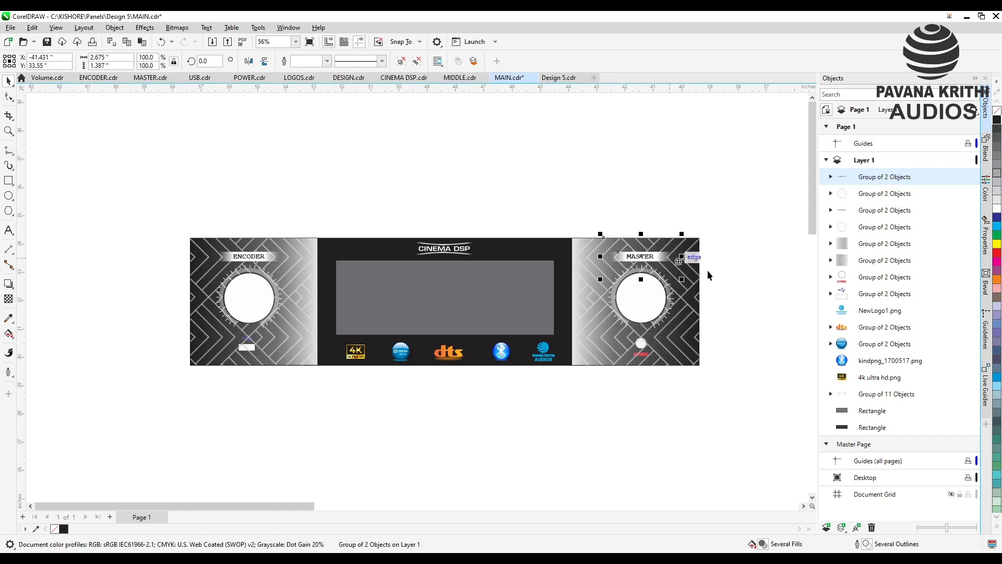
click(740, 283)
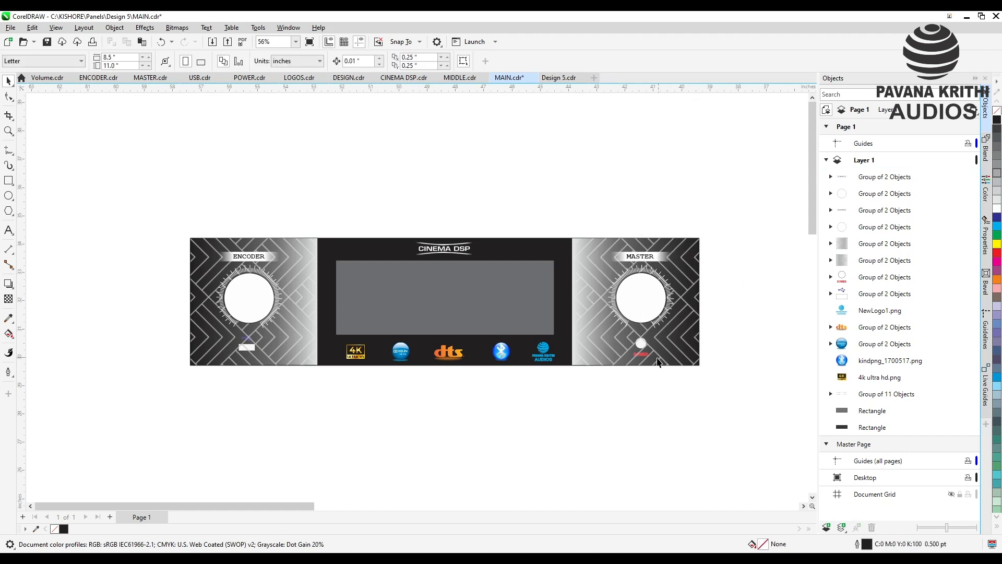
- Bring the power button group below the MASTER dial to the front of the layer, above the pattern
click(642, 354)
click(701, 403)
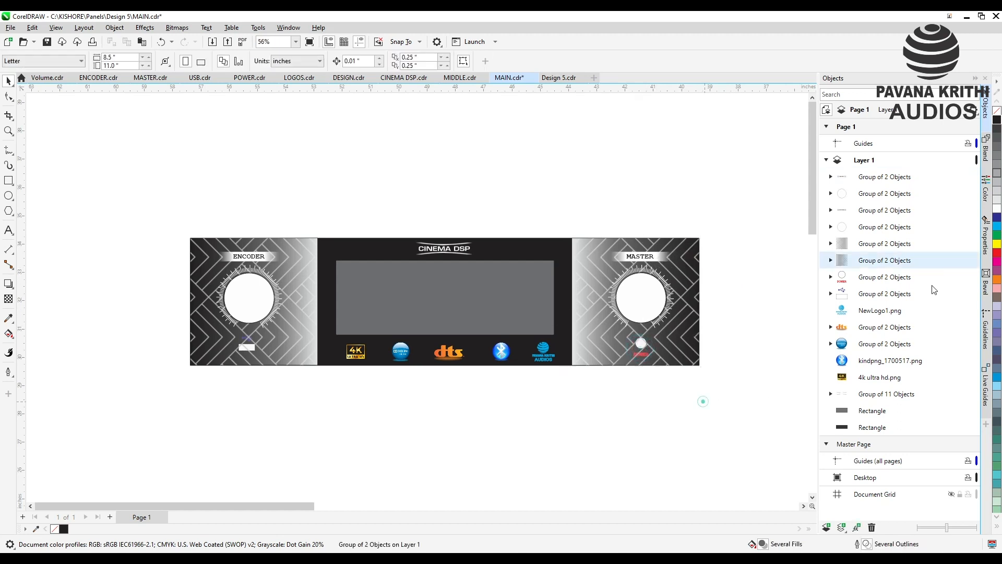
click(904, 277)
right_click(905, 277)
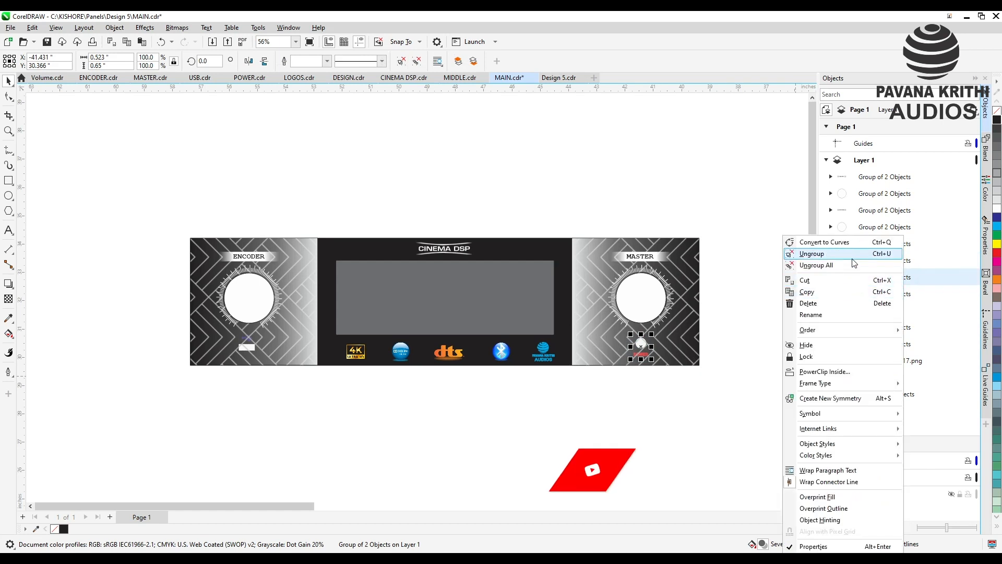
mouse_move(859, 330)
click(729, 355)
- Bring the USB port group below the ENCODER dial to the front of the layer, above the pattern
click(254, 344)
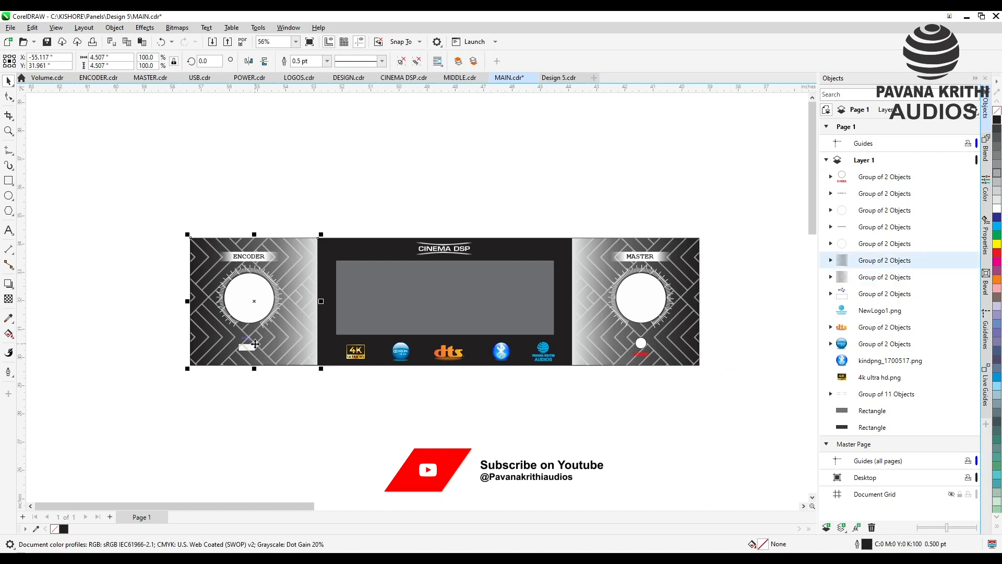
click(862, 294)
right_click(862, 294)
mouse_move(903, 328)
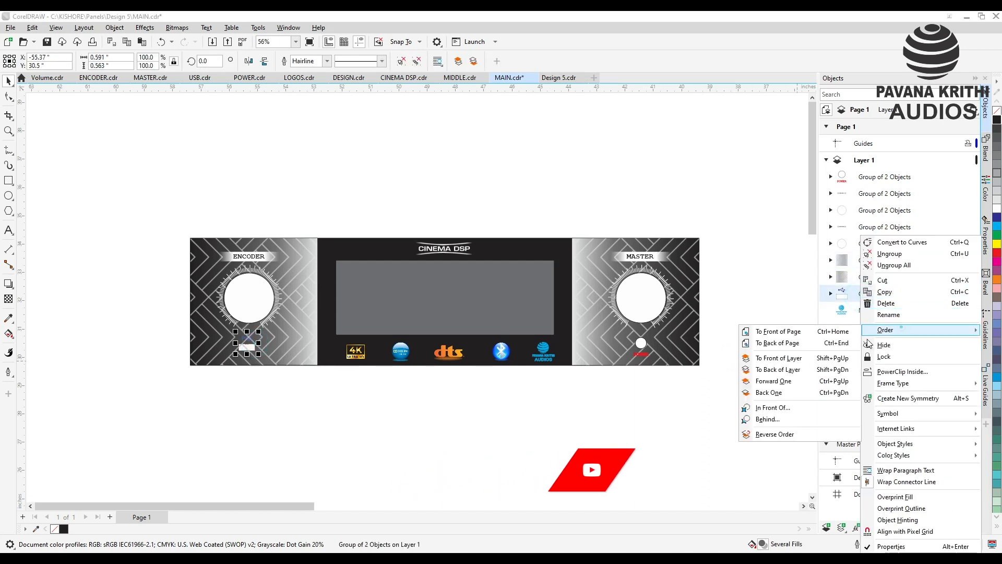
click(778, 359)
click(559, 433)
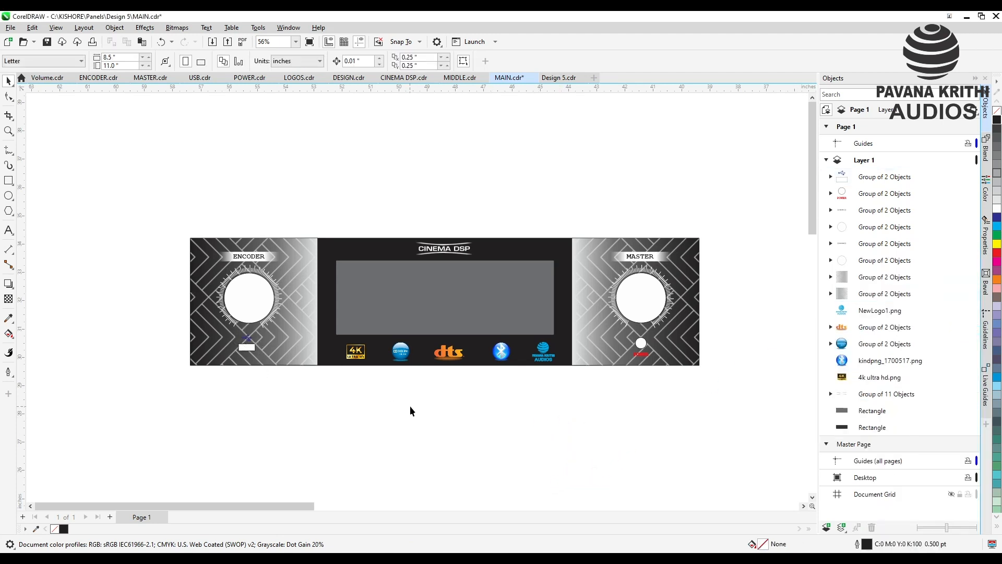
key(F4)
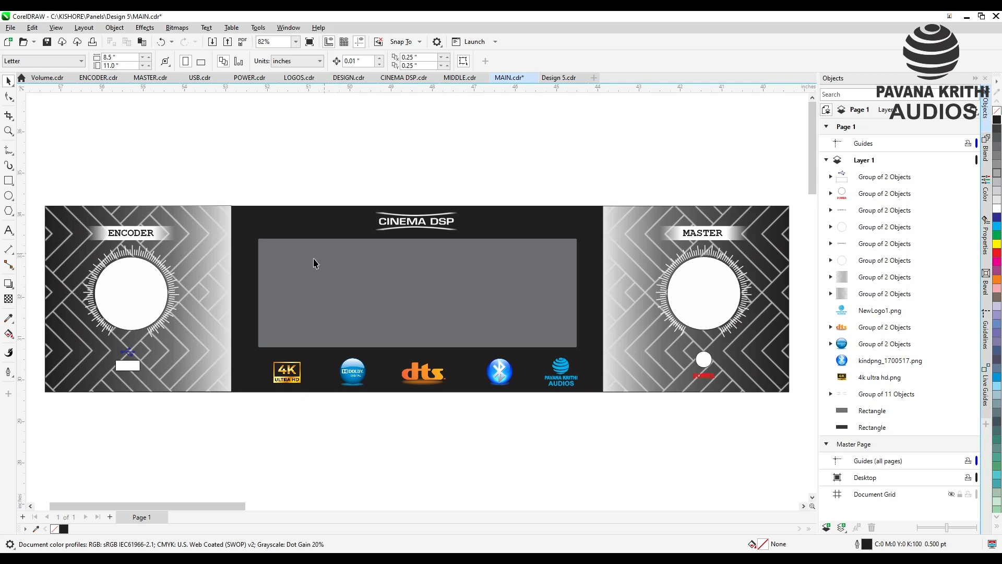
scroll(407, 358, down, 2)
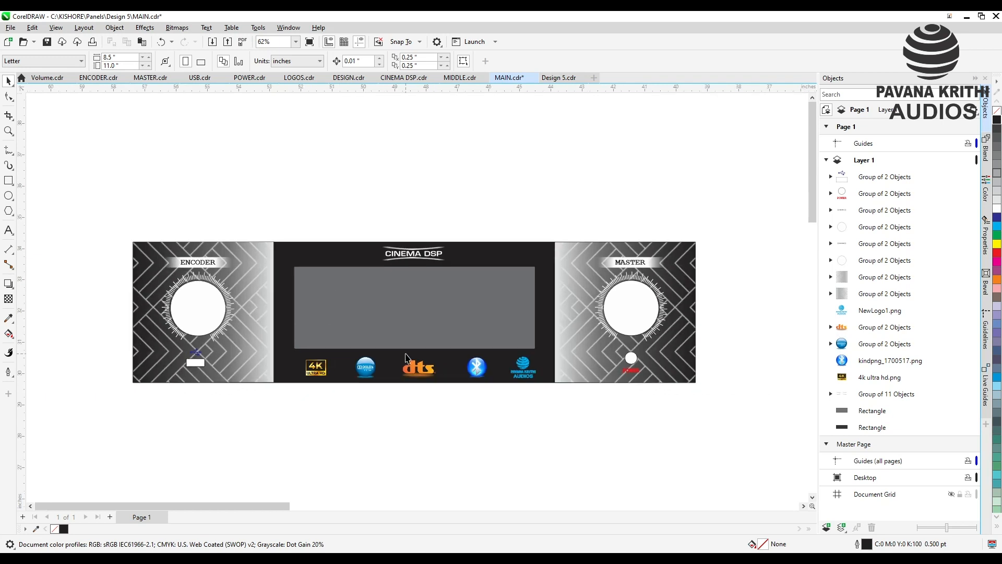